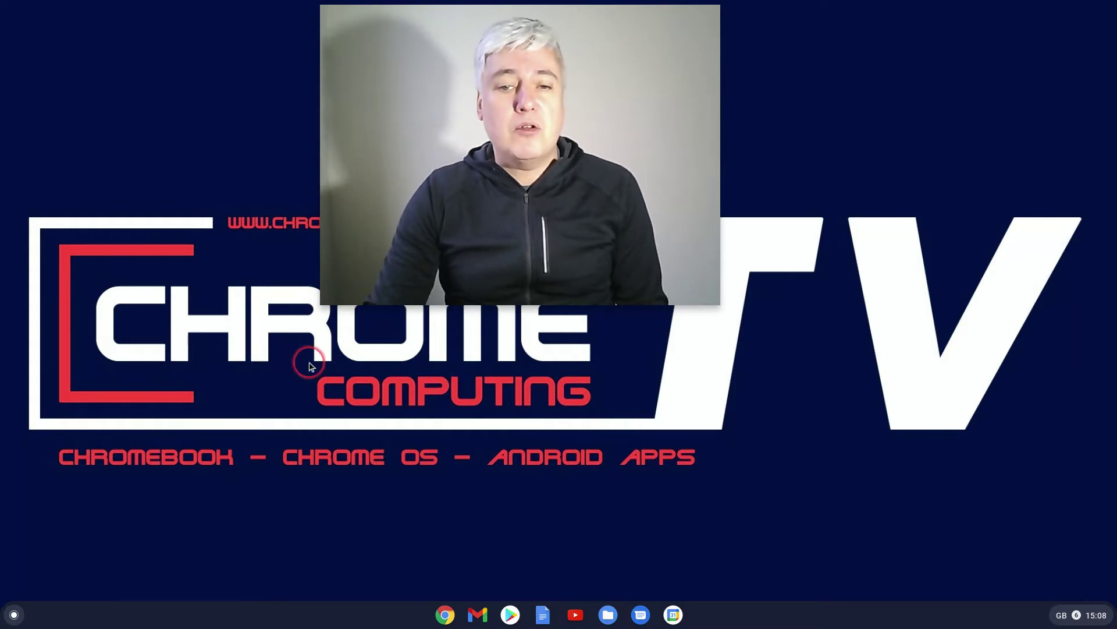
Step: Open the launcher and expand it to the full app grid
left_click(14, 615)
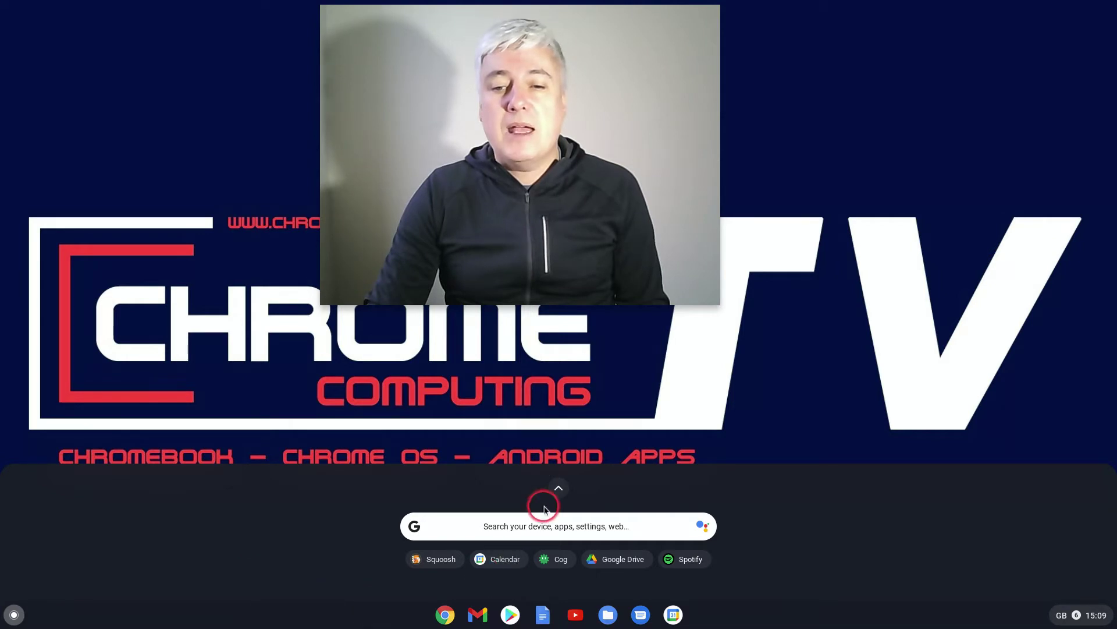
left_click(560, 491)
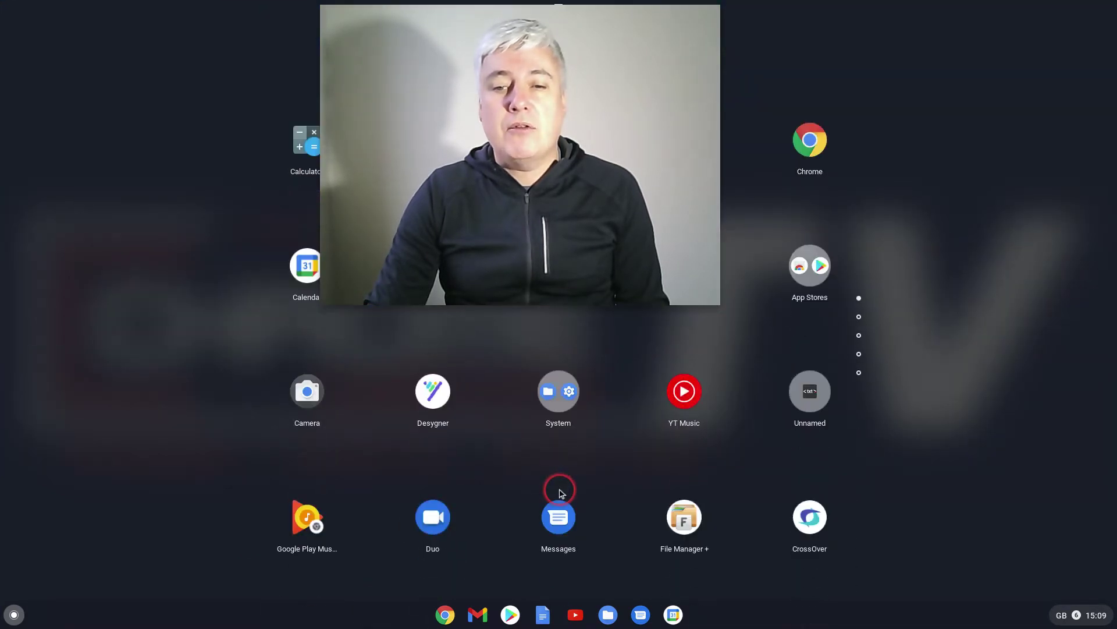
mouse_move(709, 268)
left_click_drag(715, 297, 358, 79)
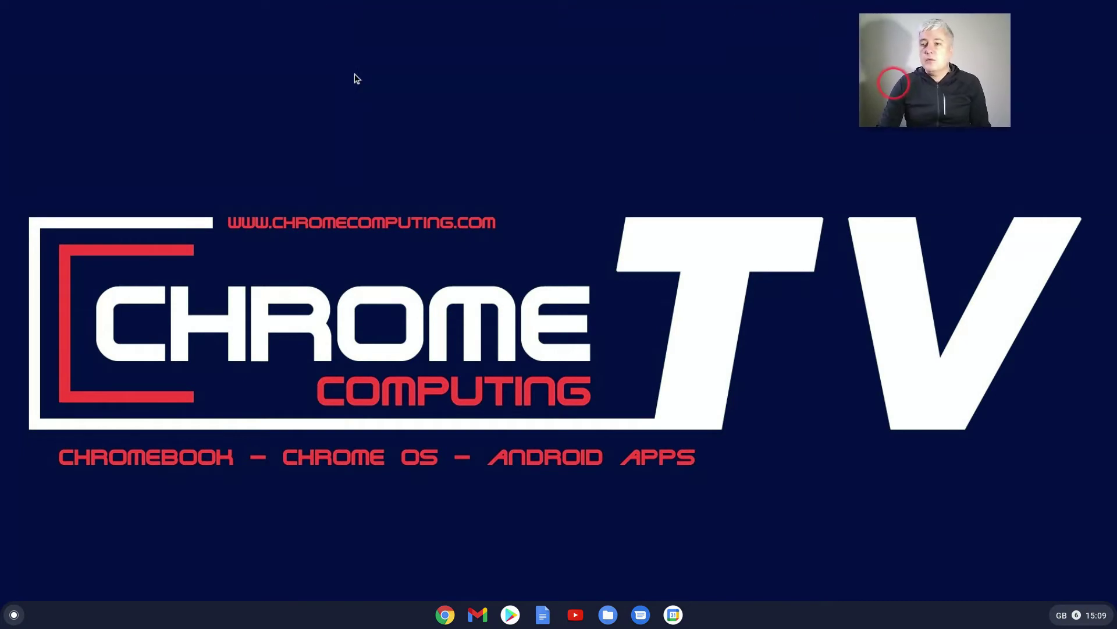
Step: Reopen the full app grid and scroll through its pages, ending back on page 1
left_click(15, 615)
left_click(568, 490)
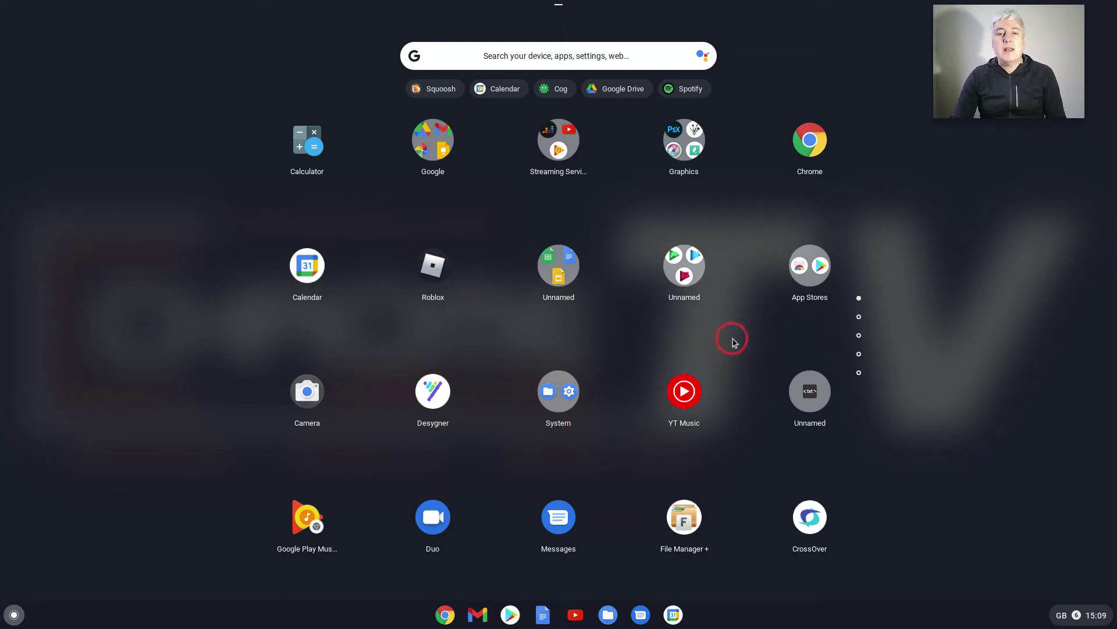
scroll(641, 324, "down", 1)
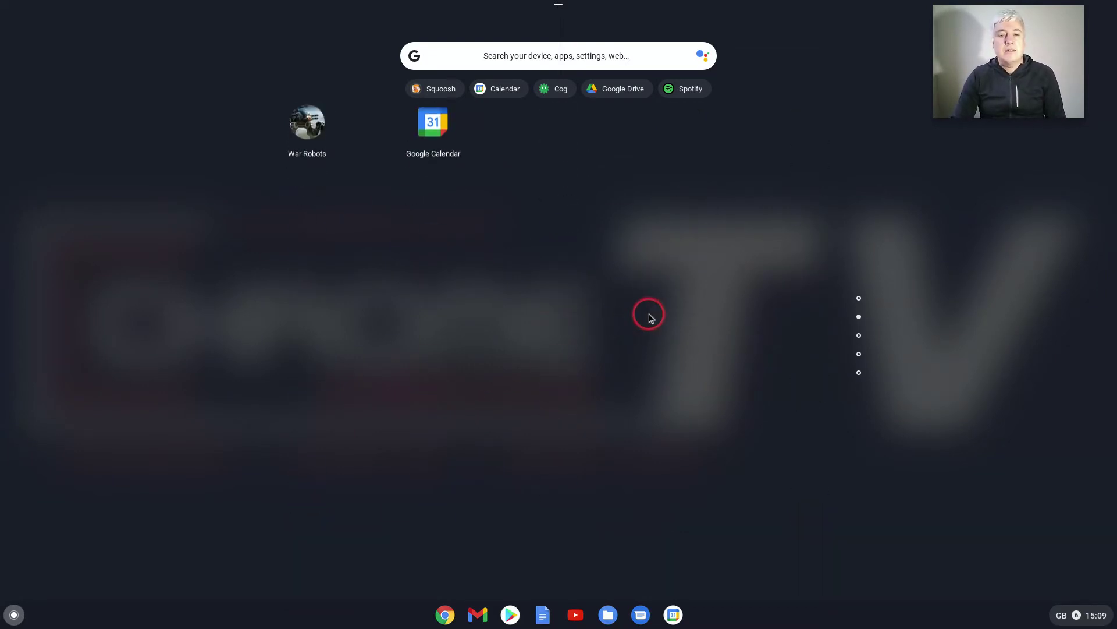
scroll(641, 324, "down", 1)
scroll(646, 321, "down", 1)
scroll(651, 319, "down", 1)
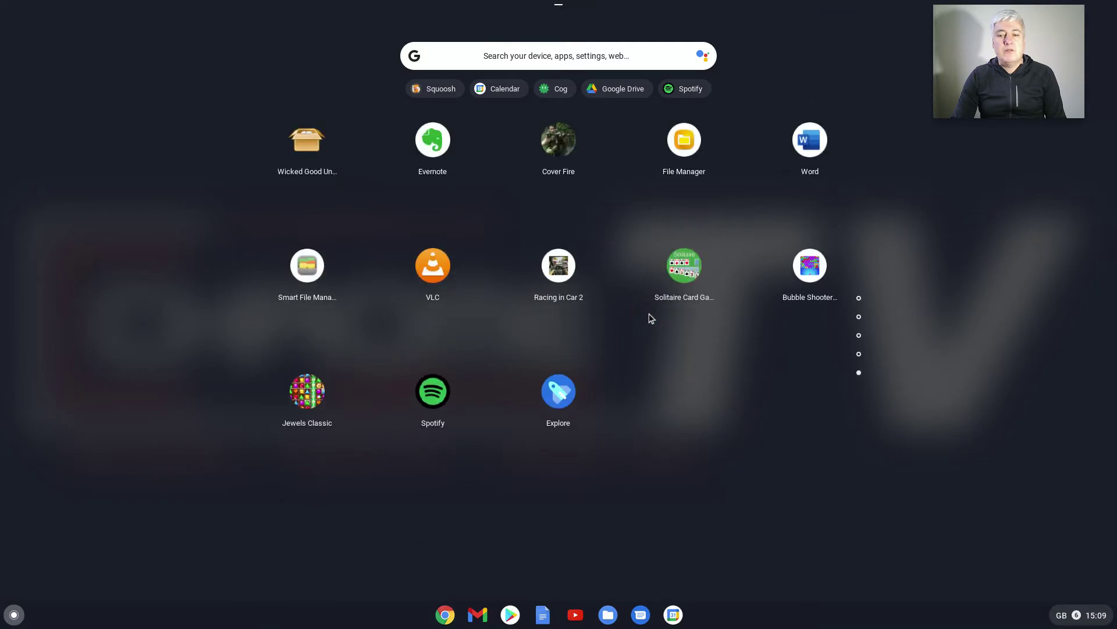
scroll(726, 407, "up", 1)
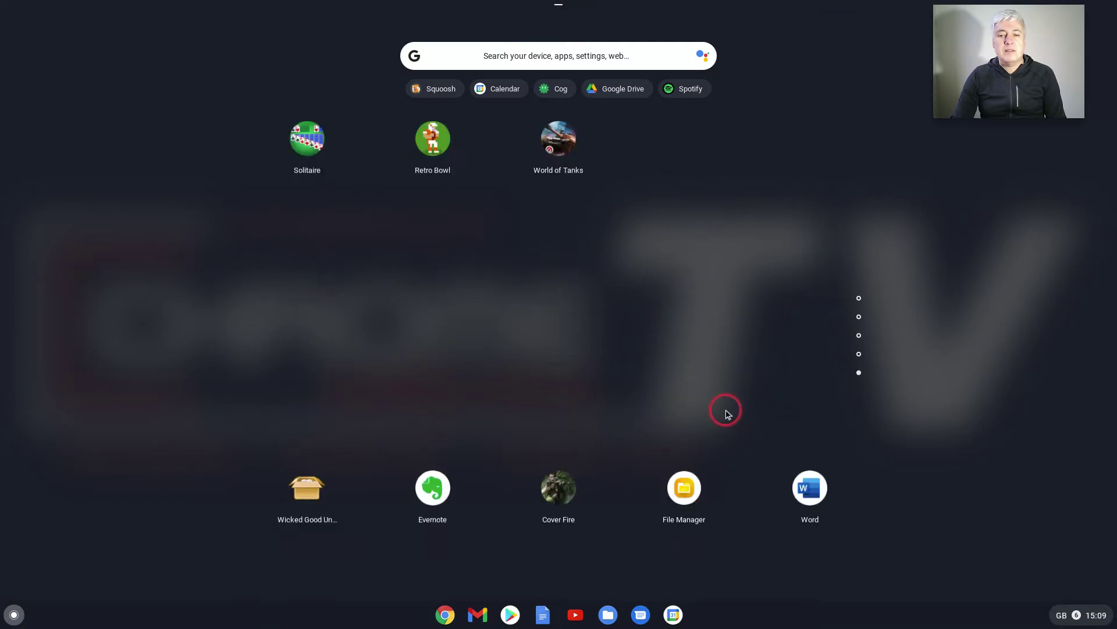
scroll(792, 429, "up", 1)
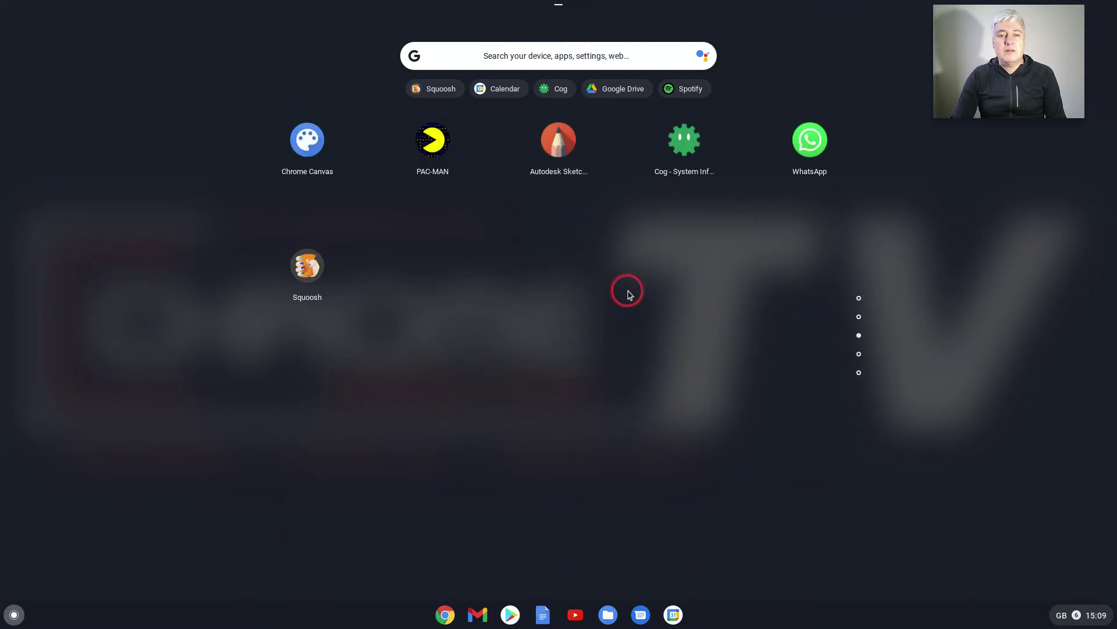
scroll(715, 372, "up", 1)
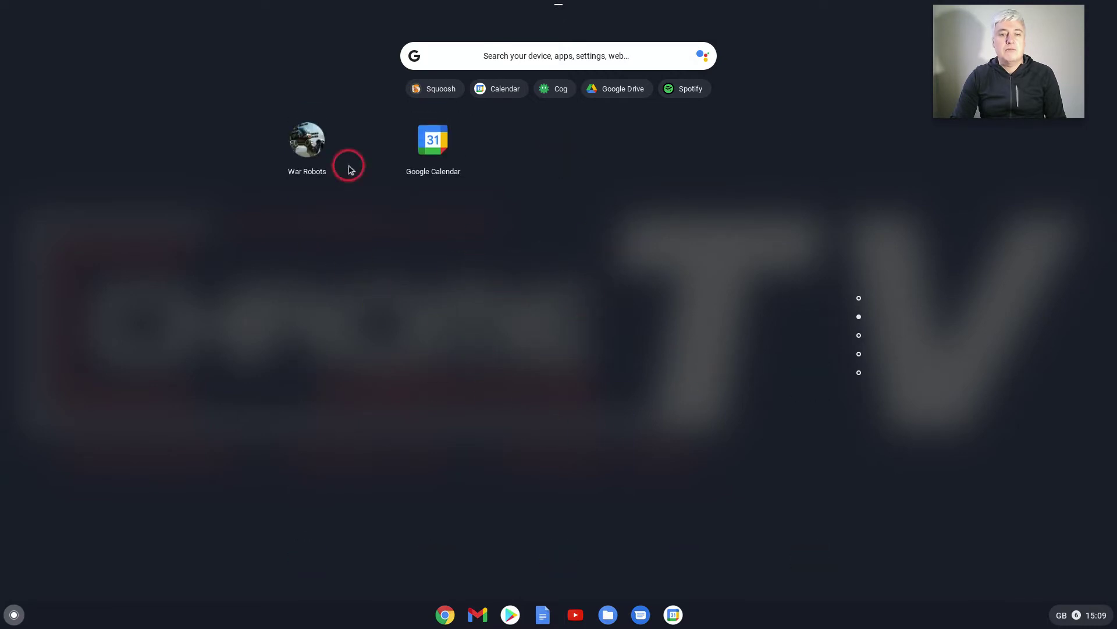
scroll(673, 365, "up", 1)
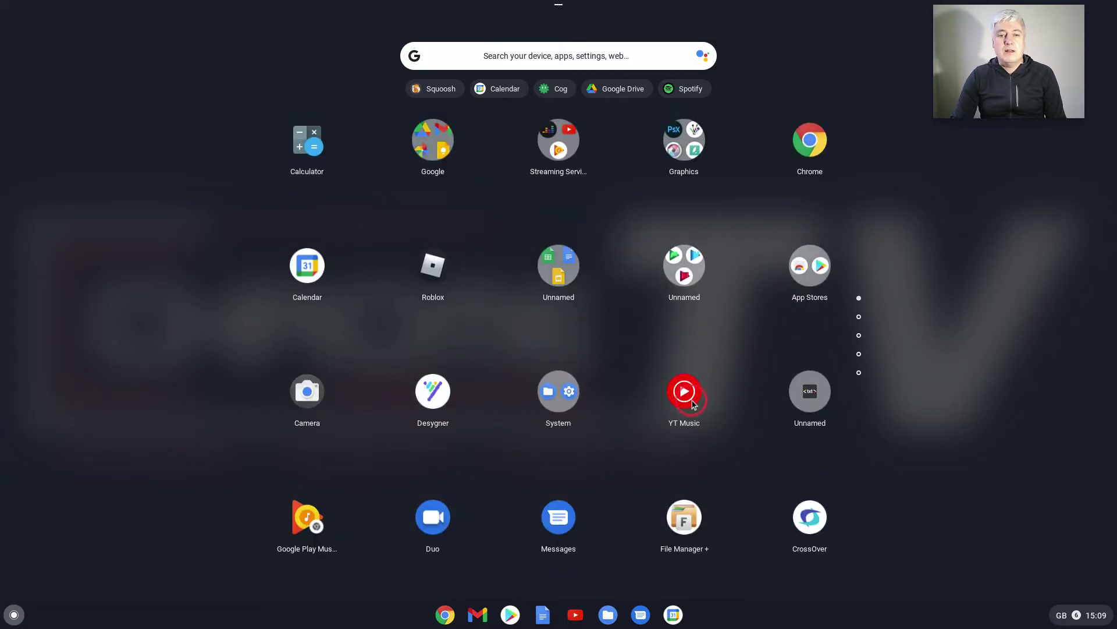
scroll(644, 284, "down", 1)
scroll(644, 284, "up", 1)
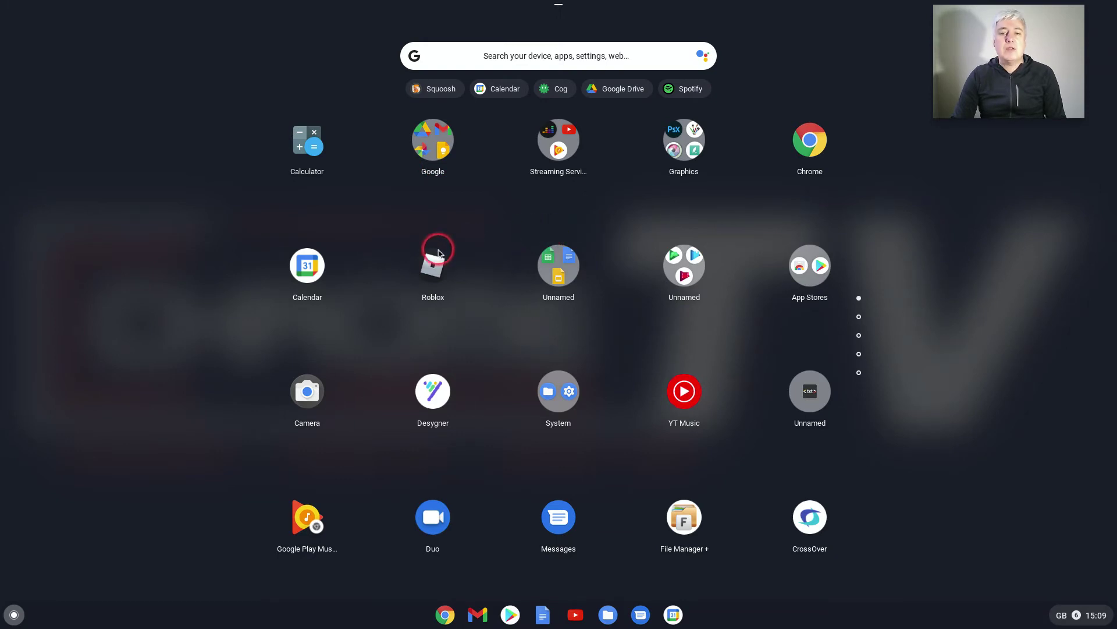
left_click(433, 153)
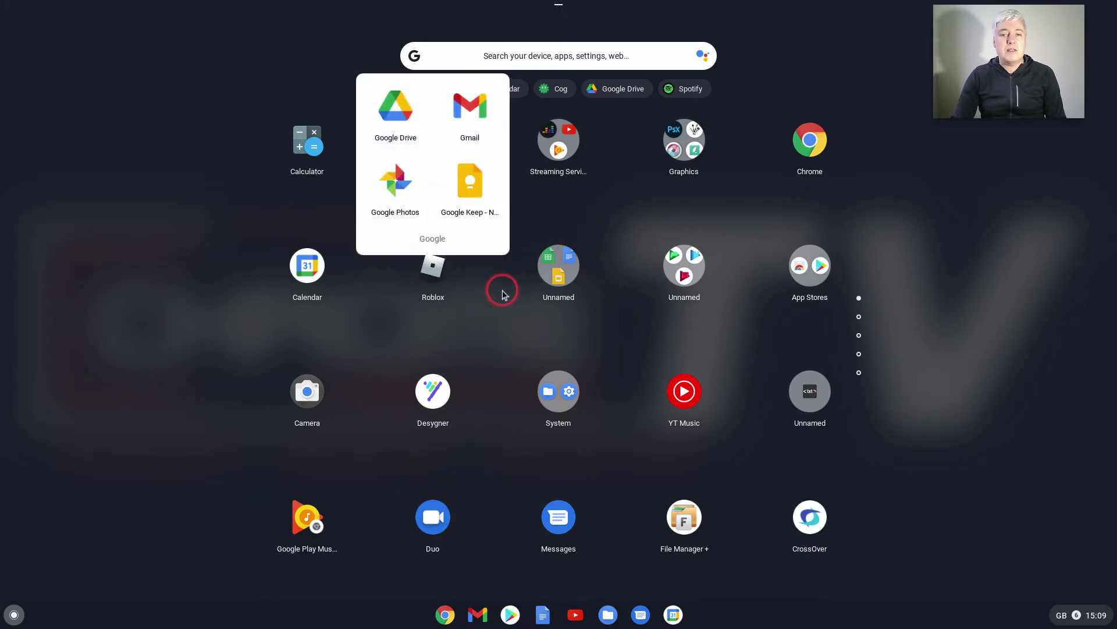
left_click(554, 154)
left_click(688, 141)
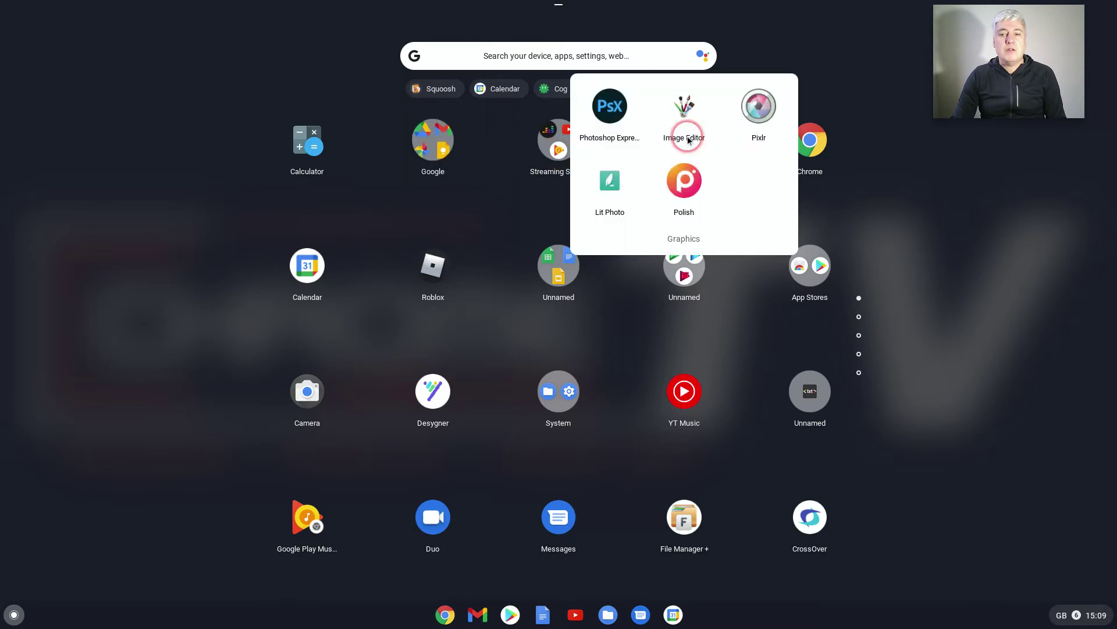
left_click(526, 188)
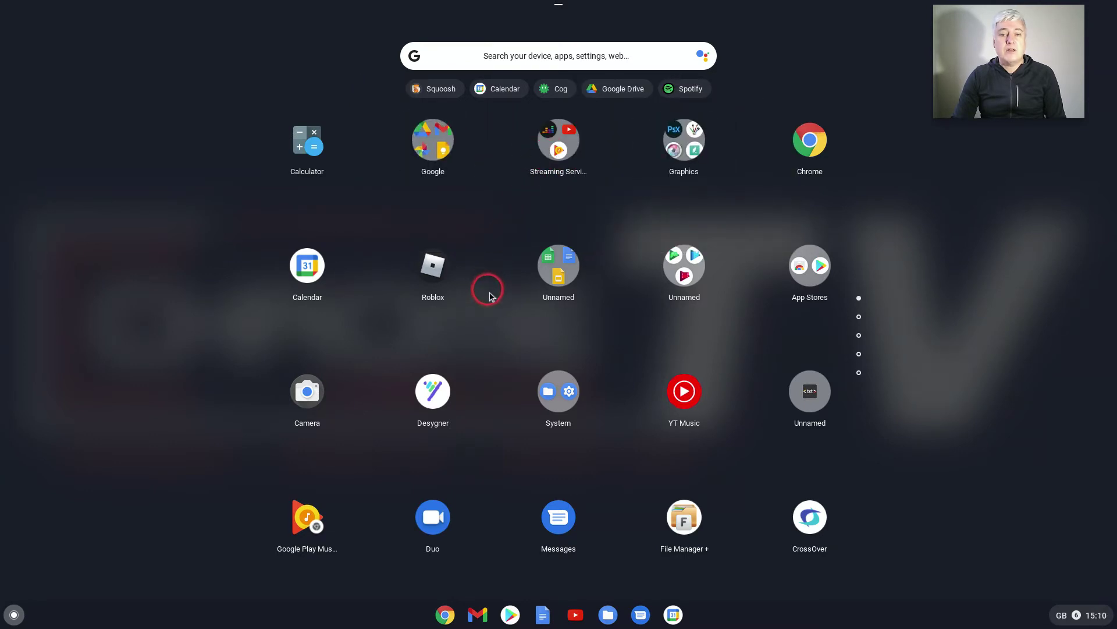
scroll(699, 302, "down", 5)
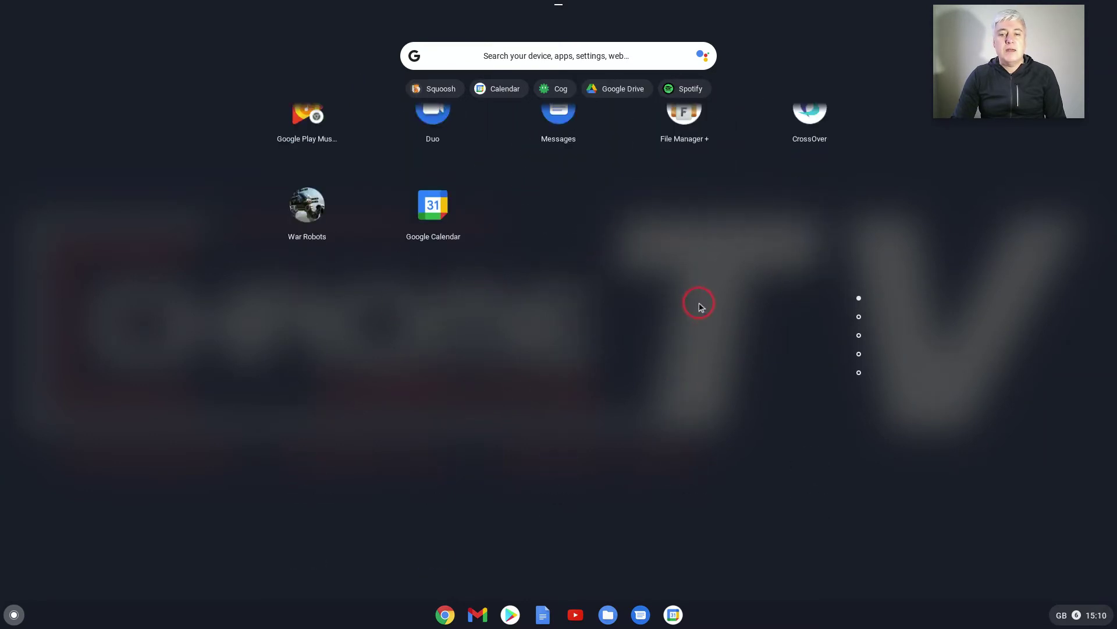
scroll(699, 302, "up", 3)
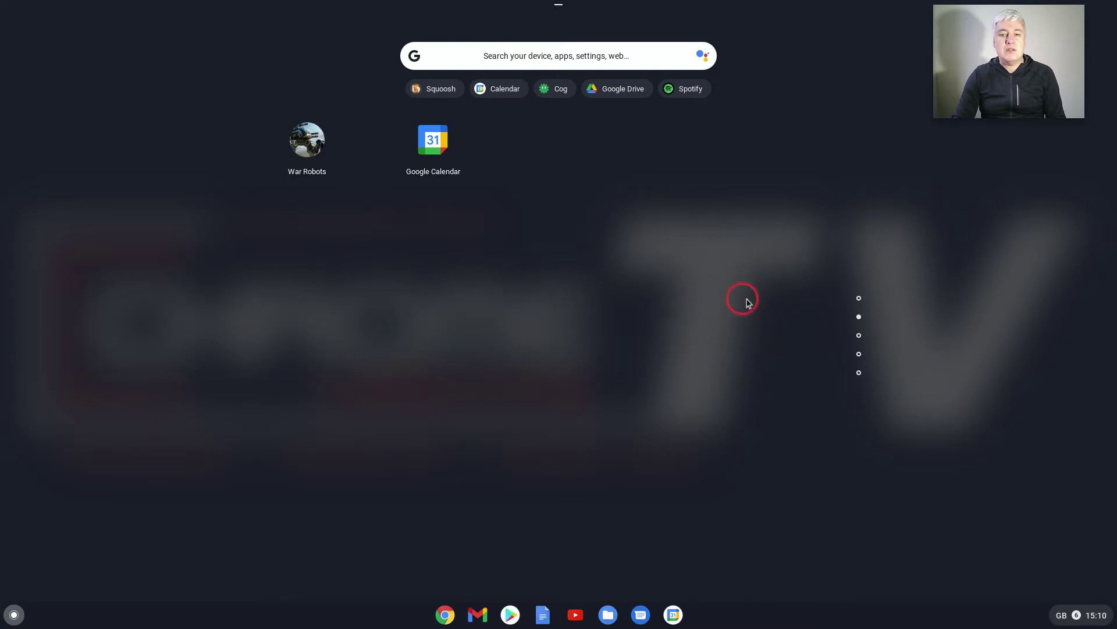
left_click(860, 336)
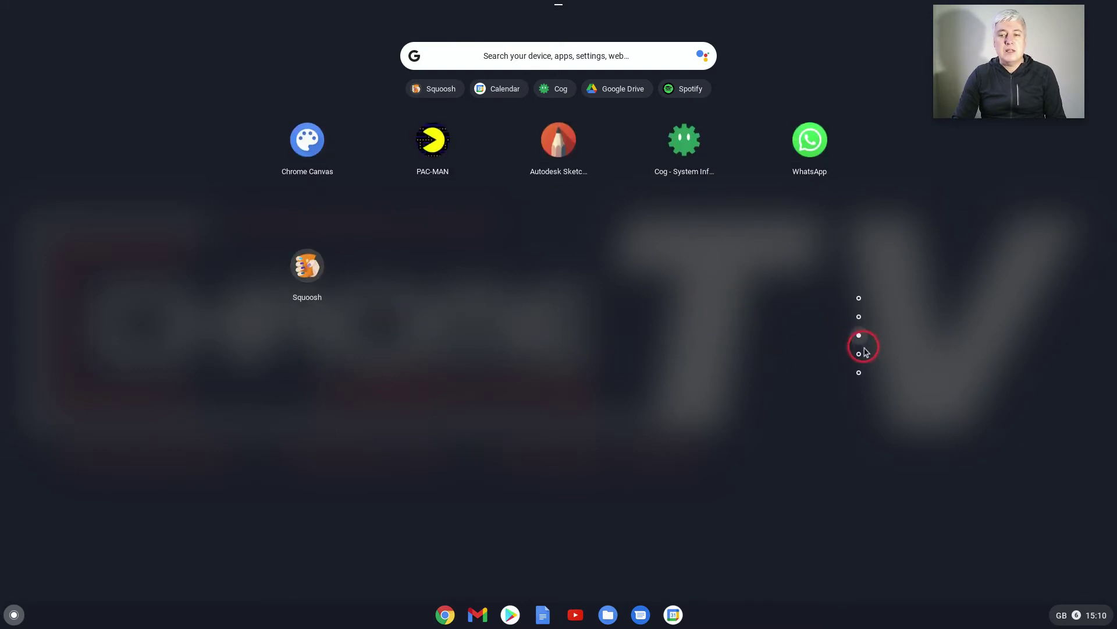
left_click(860, 353)
left_click(860, 374)
left_click(859, 353)
left_click(859, 335)
left_click(859, 317)
left_click(859, 298)
left_click(859, 298)
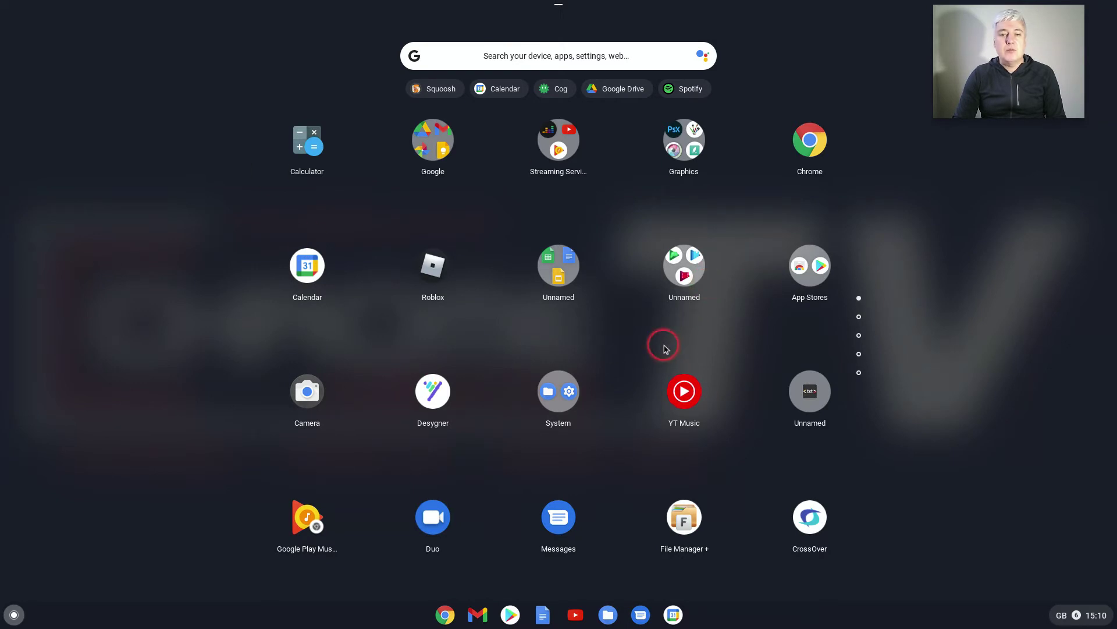
Step: Move Chrome Canvas next to Google Calendar on page two, with SketchBook beside it
scroll(613, 289, "down", 1)
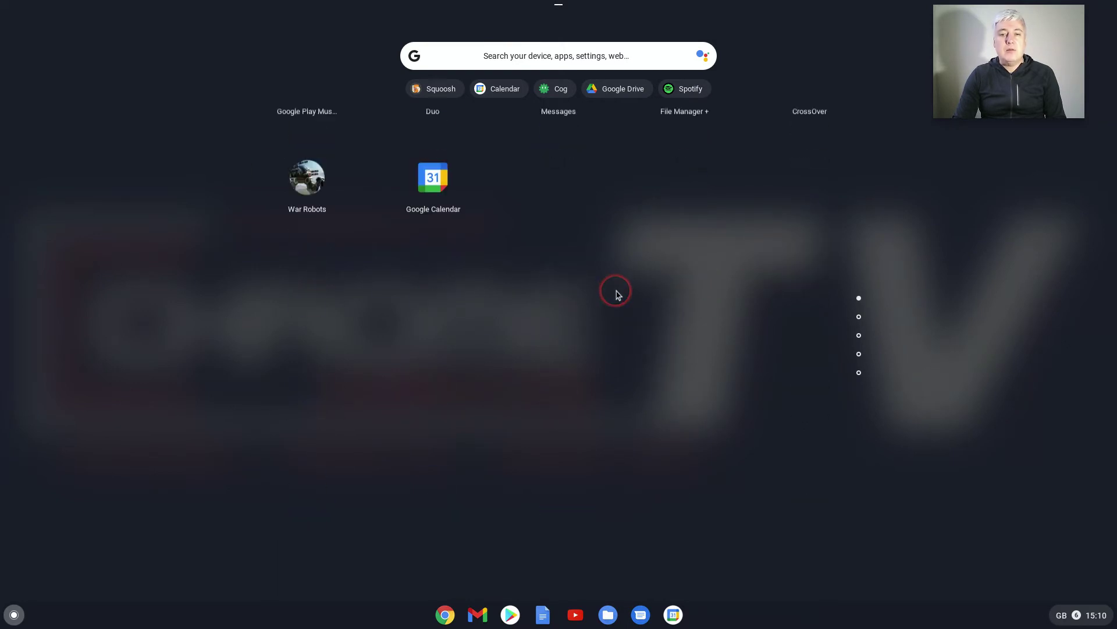
scroll(600, 161, "down", 1)
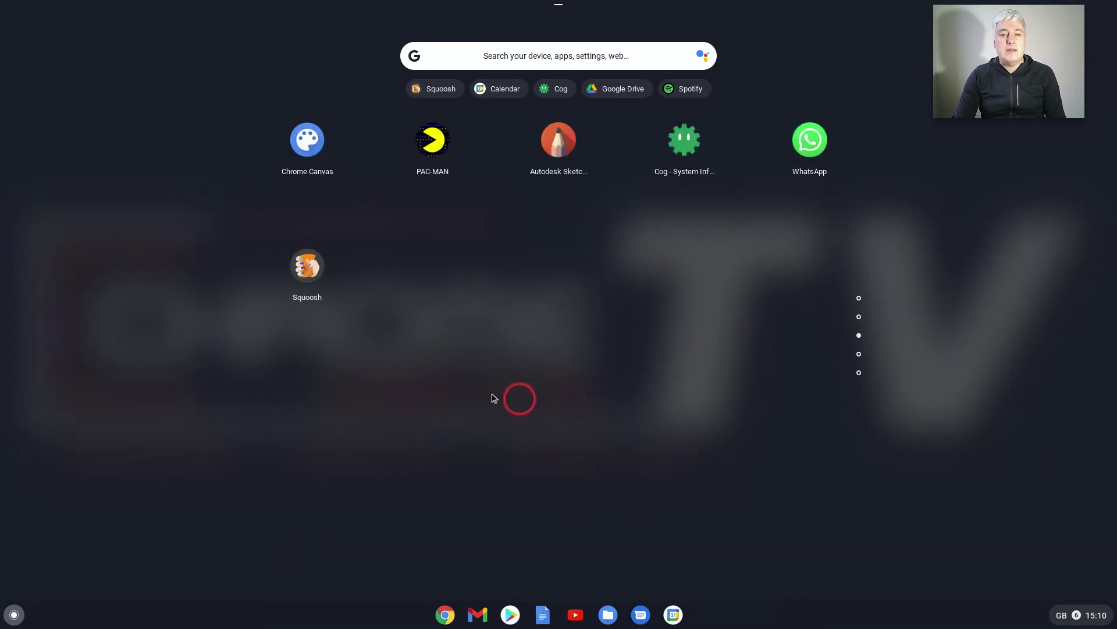
scroll(536, 274, "up", 1)
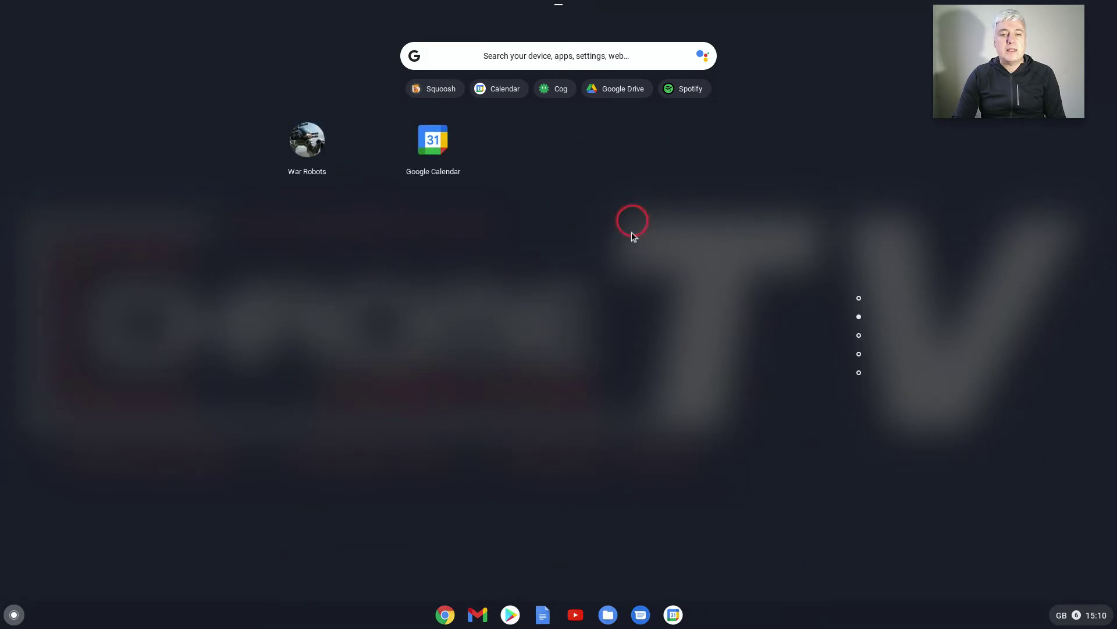
scroll(609, 268, "down", 1)
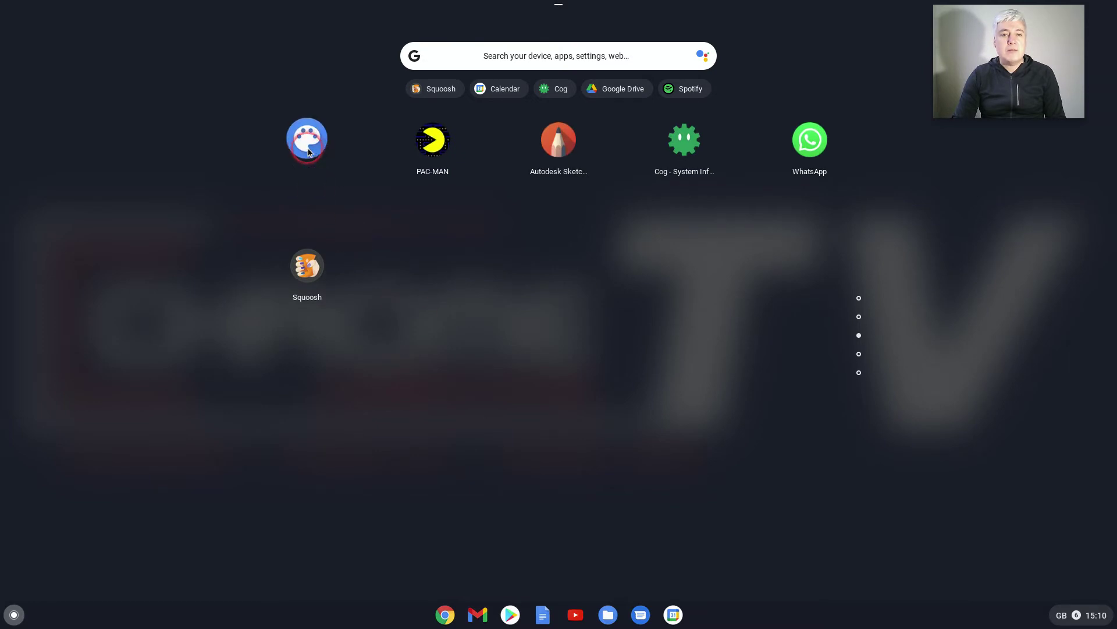
left_click_drag(308, 152, 487, 225)
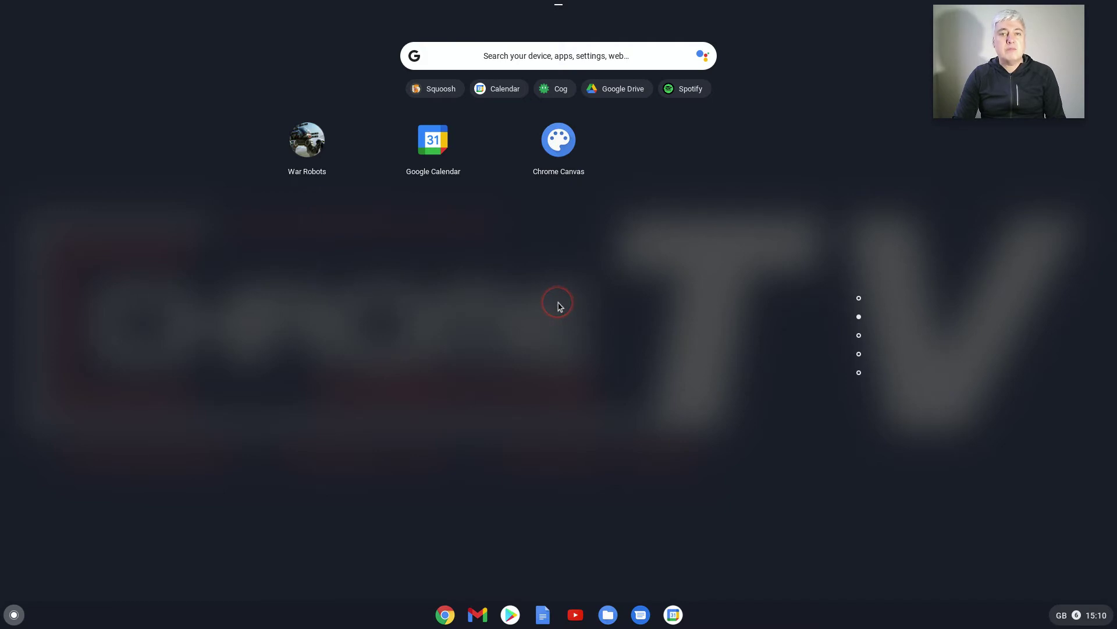
scroll(533, 315, "down", 1)
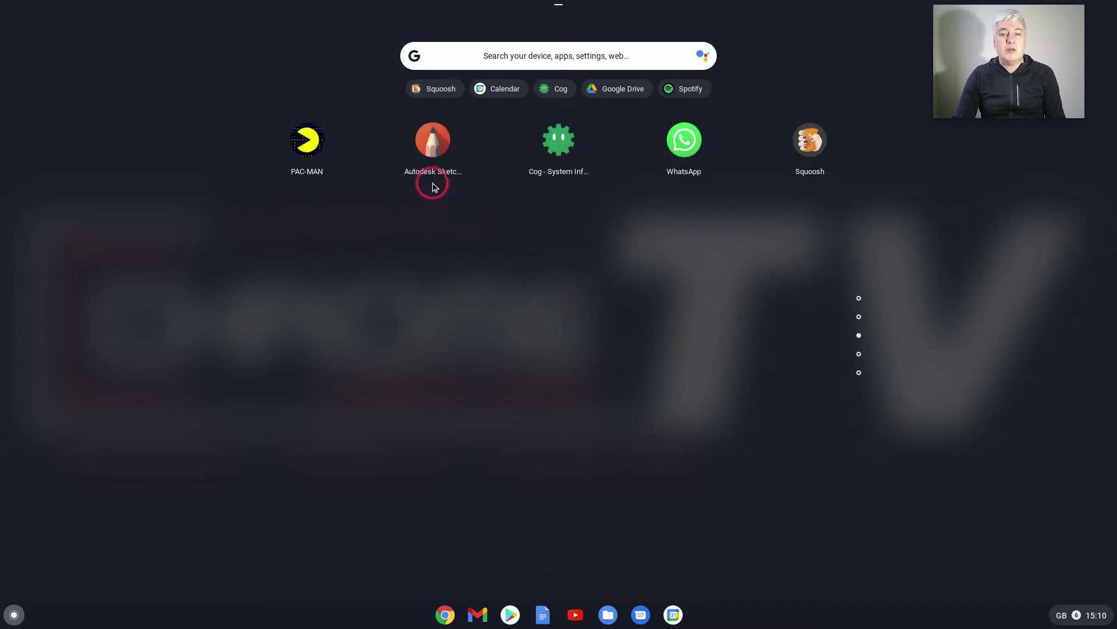
left_click_drag(431, 154, 460, 144)
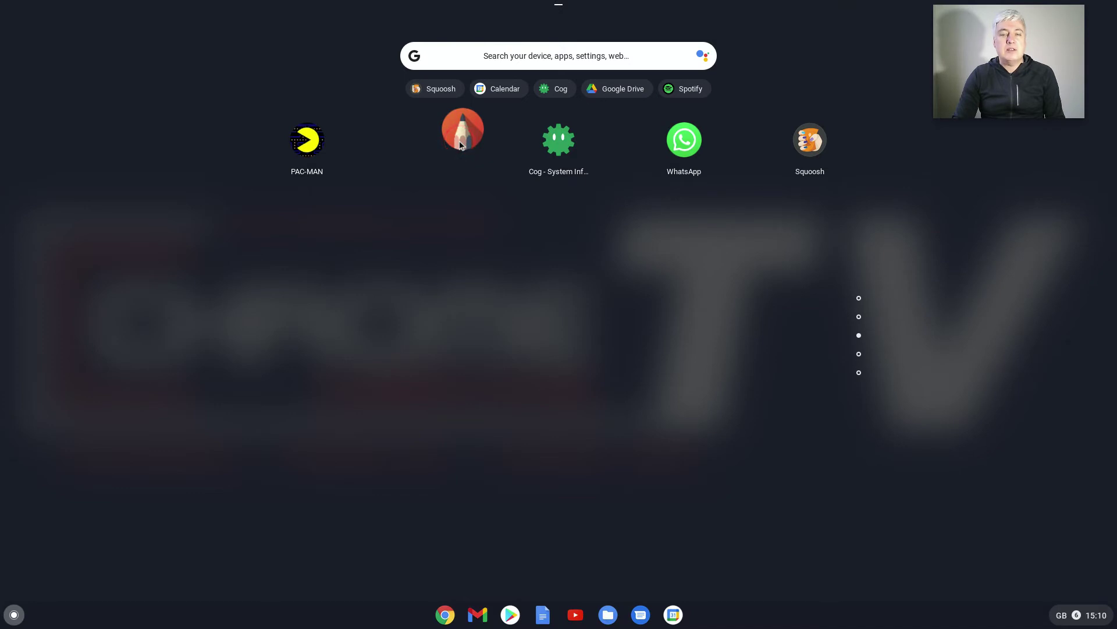
mouse_move(463, 145)
left_mouse_down()
mouse_move(507, 98)
mouse_move(534, 43)
mouse_move(502, 221)
mouse_move(619, 184)
mouse_move(669, 154)
mouse_move(679, 184)
left_mouse_up()
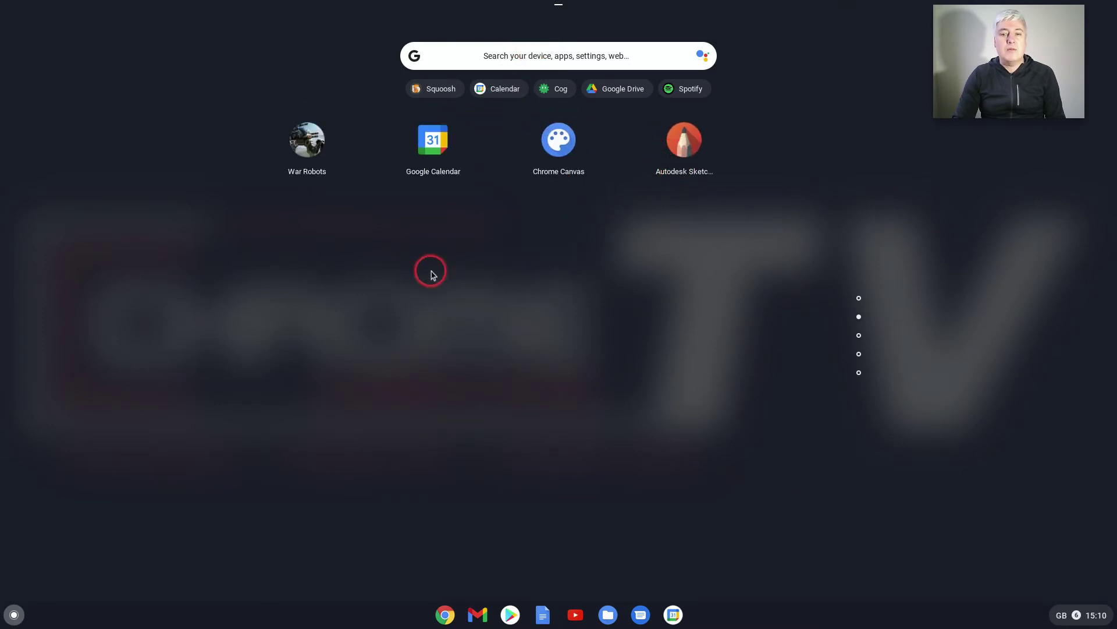
Step: Carry Cog, PAC-MAN, the Chromebook wrench app and SketchBook into page two's empty slots
scroll(474, 379, "down", 1)
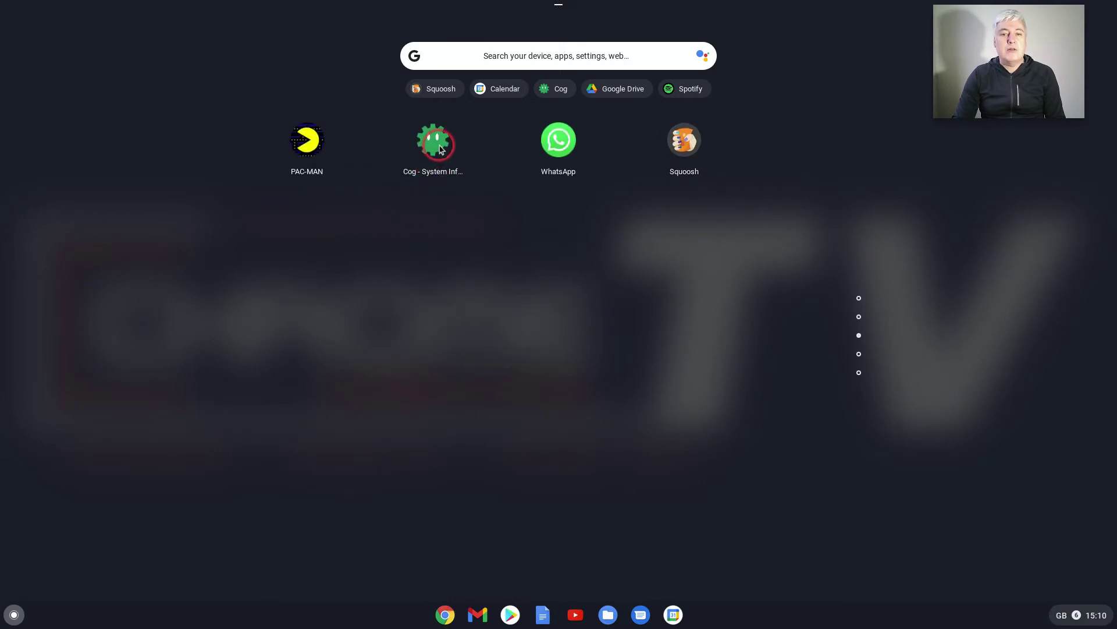
left_click_drag(439, 149, 294, 230)
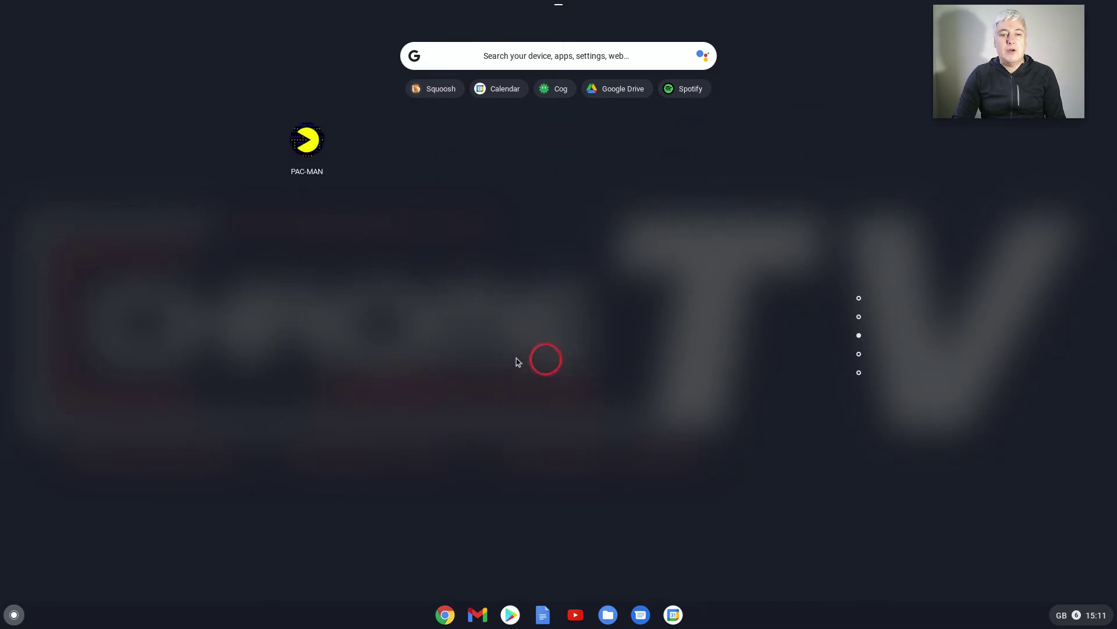
left_click_drag(299, 150, 538, 267)
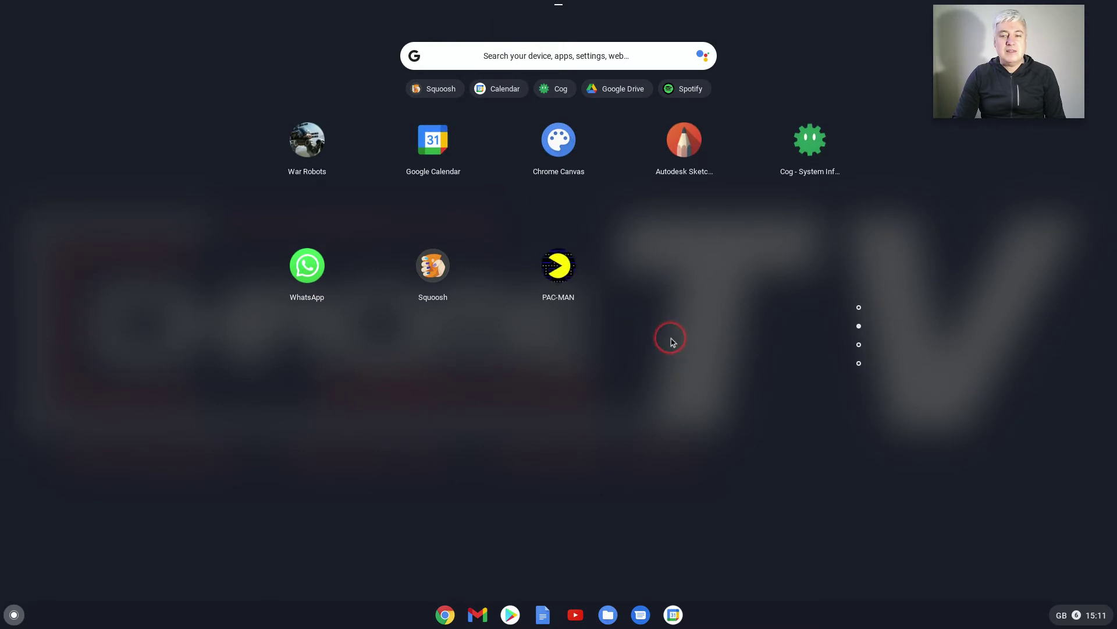
scroll(672, 340, "down", 1)
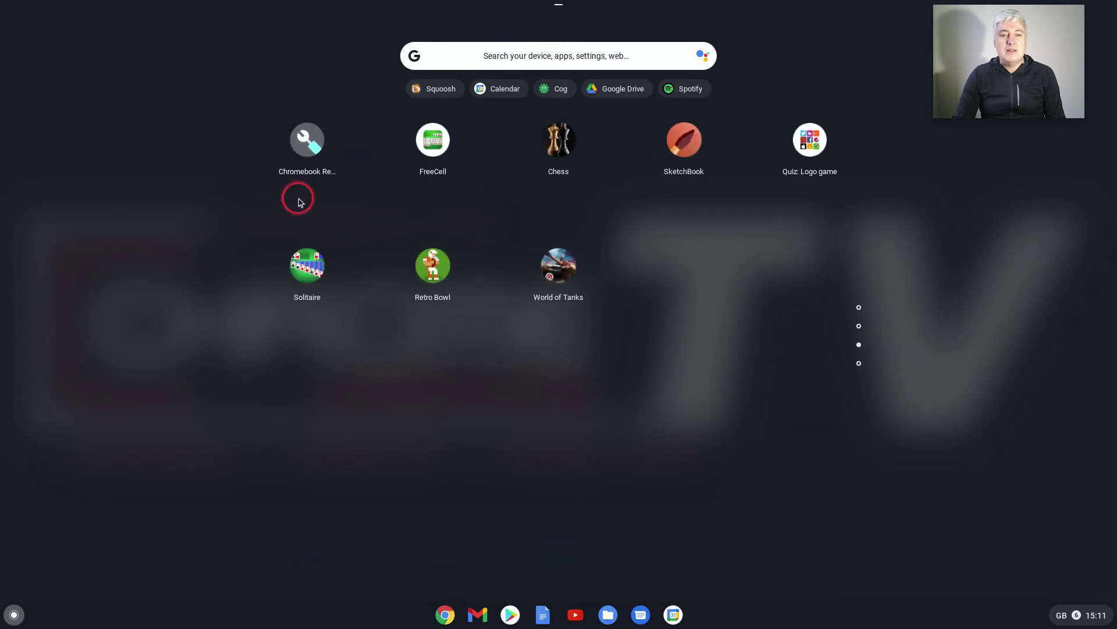
left_click_drag(306, 156, 669, 286)
scroll(622, 390, "down", 1)
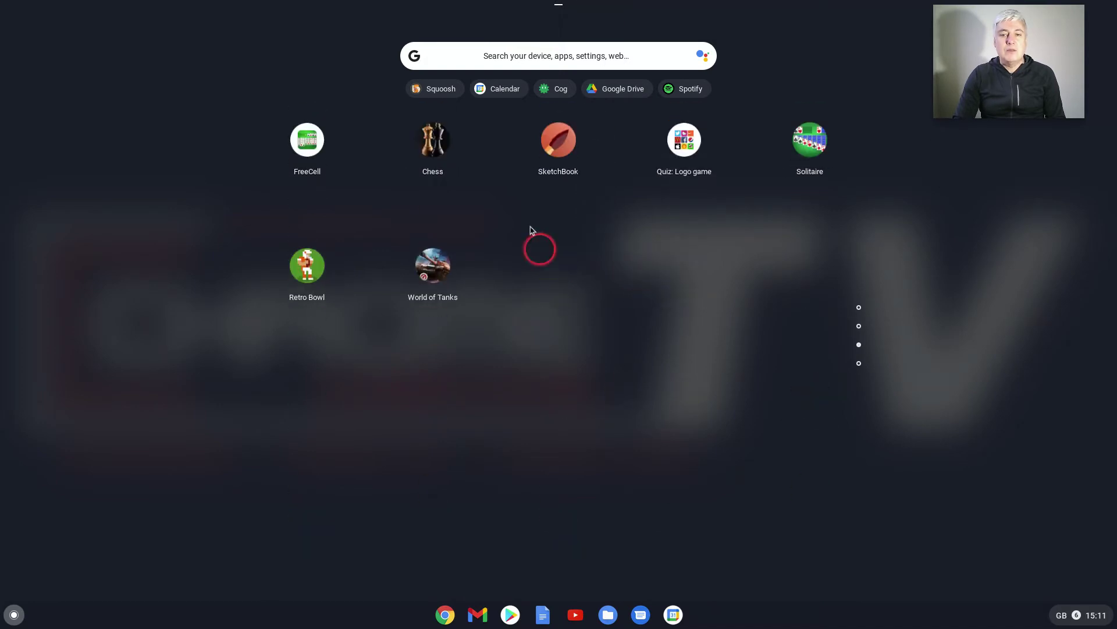
mouse_move(561, 144)
left_mouse_down()
mouse_move(711, 69)
mouse_move(747, 9)
mouse_move(752, 266)
mouse_move(800, 303)
left_mouse_up()
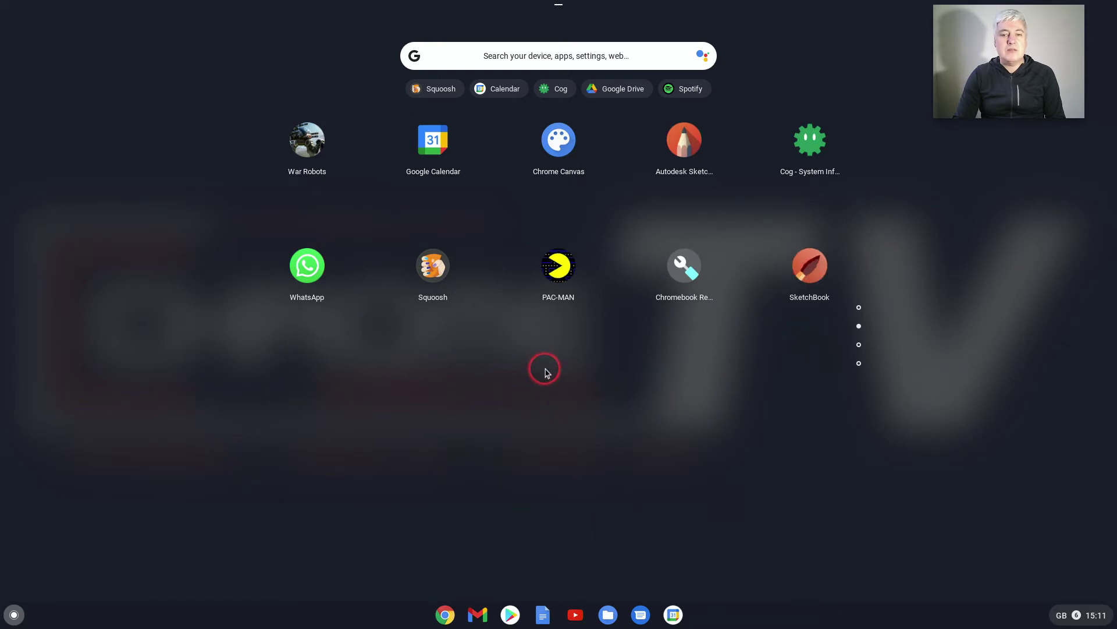
Step: Review the pages, then close and reopen the launcher at its full app grid
scroll(550, 368, "down", 2)
scroll(573, 334, "down", 2)
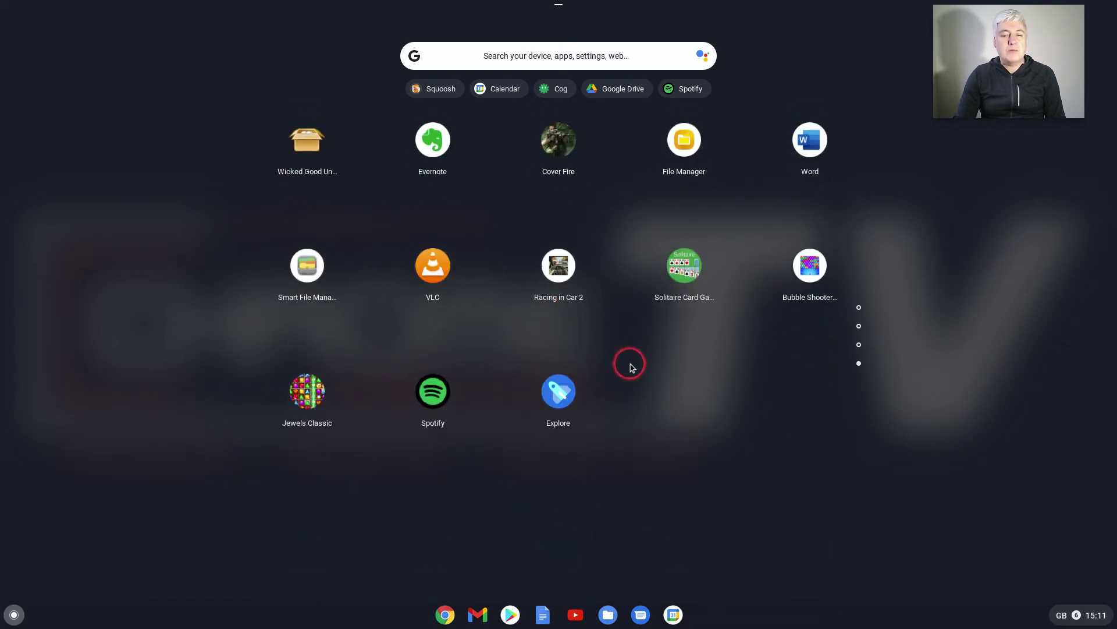
scroll(632, 366, "up", 1)
scroll(633, 368, "up", 1)
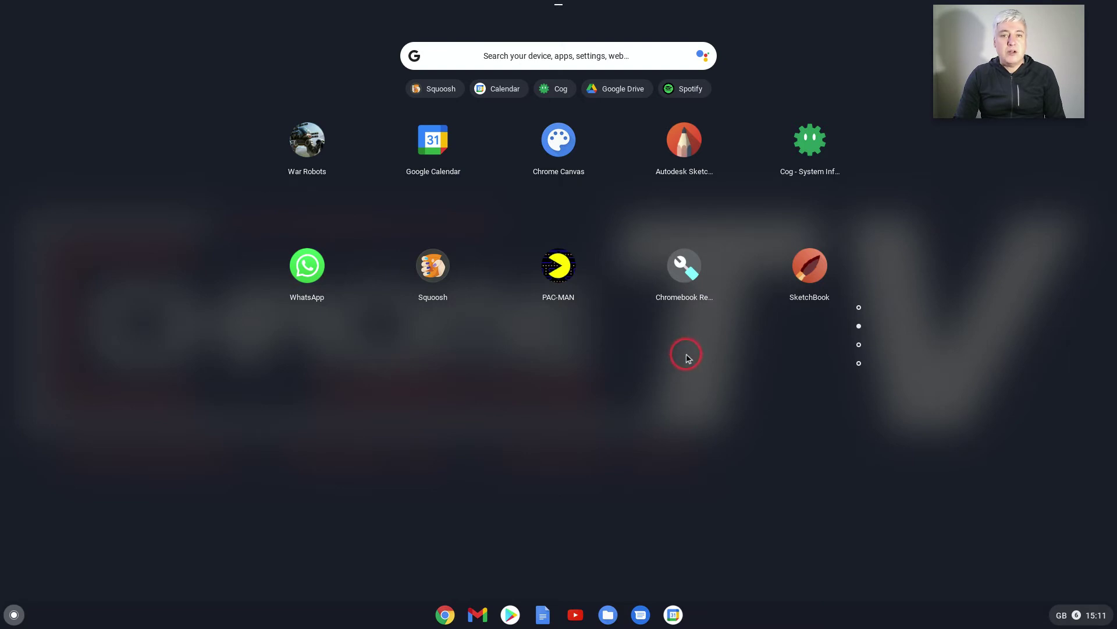
left_click(577, 378)
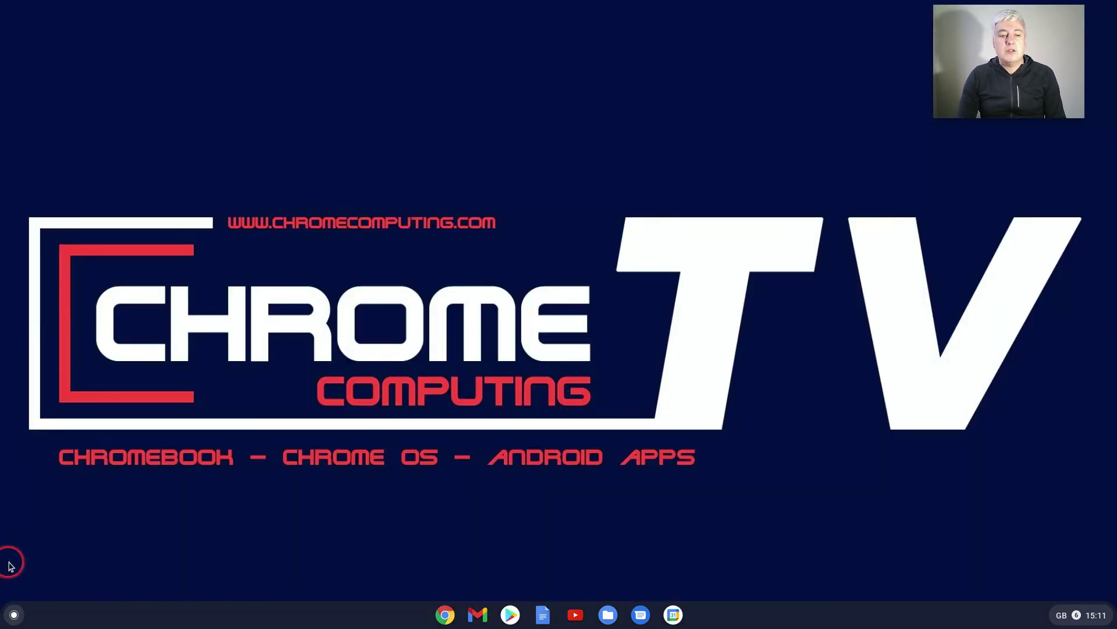
left_click(13, 618)
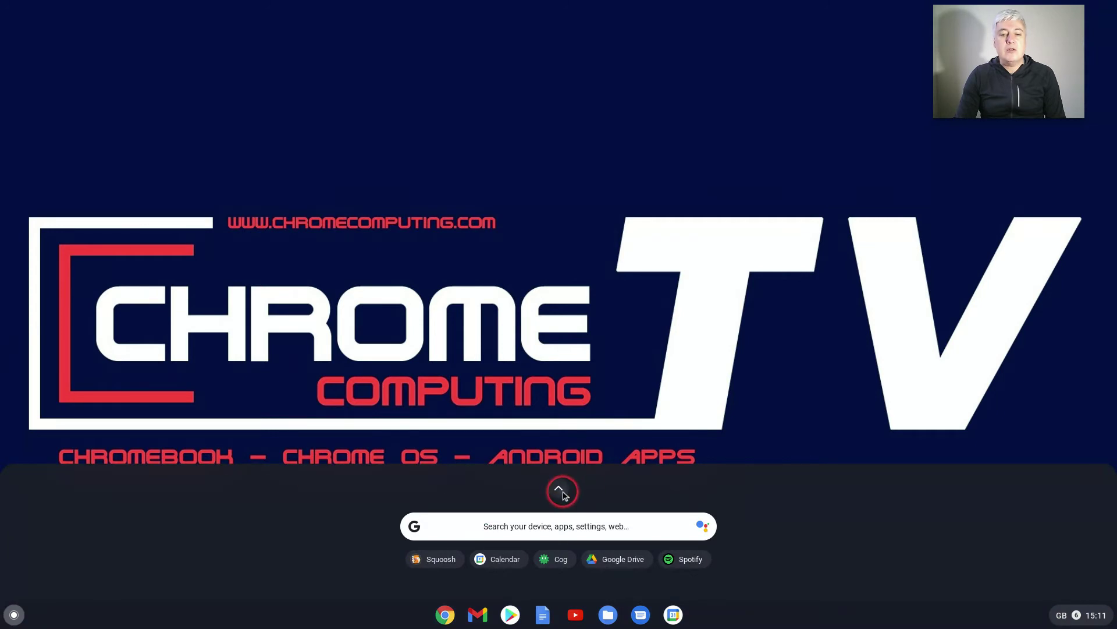
left_click(562, 492)
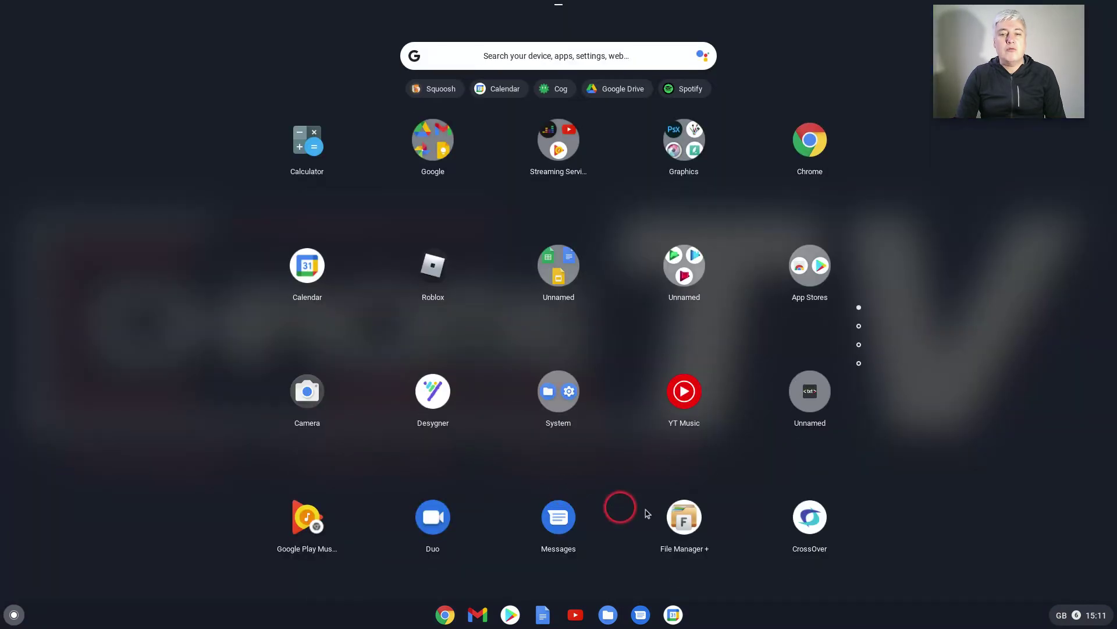
left_click(451, 301)
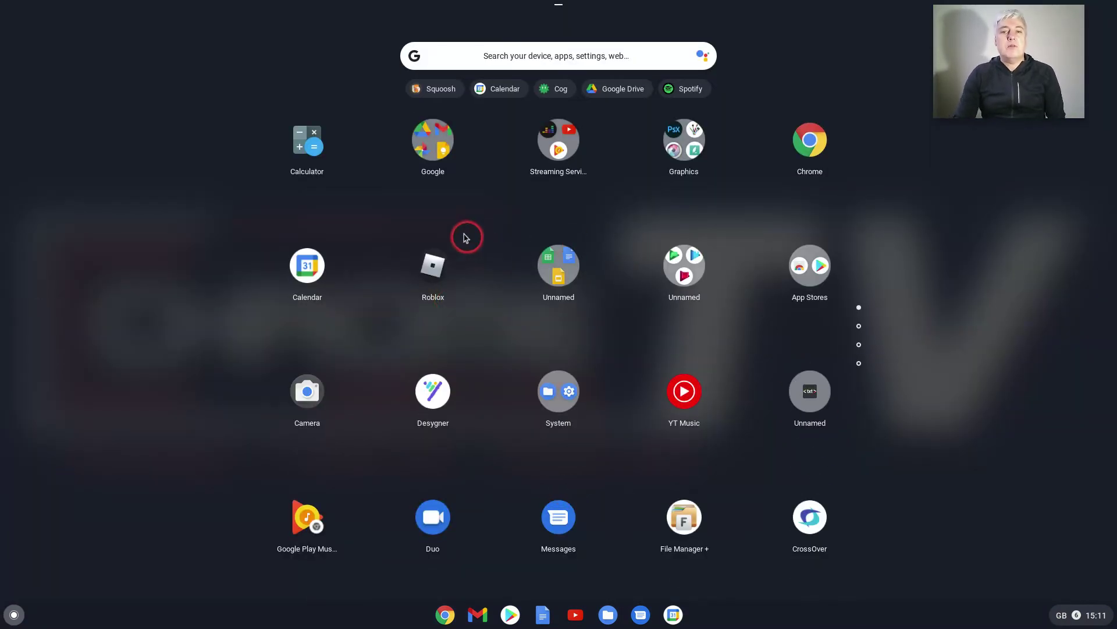
left_click(440, 138)
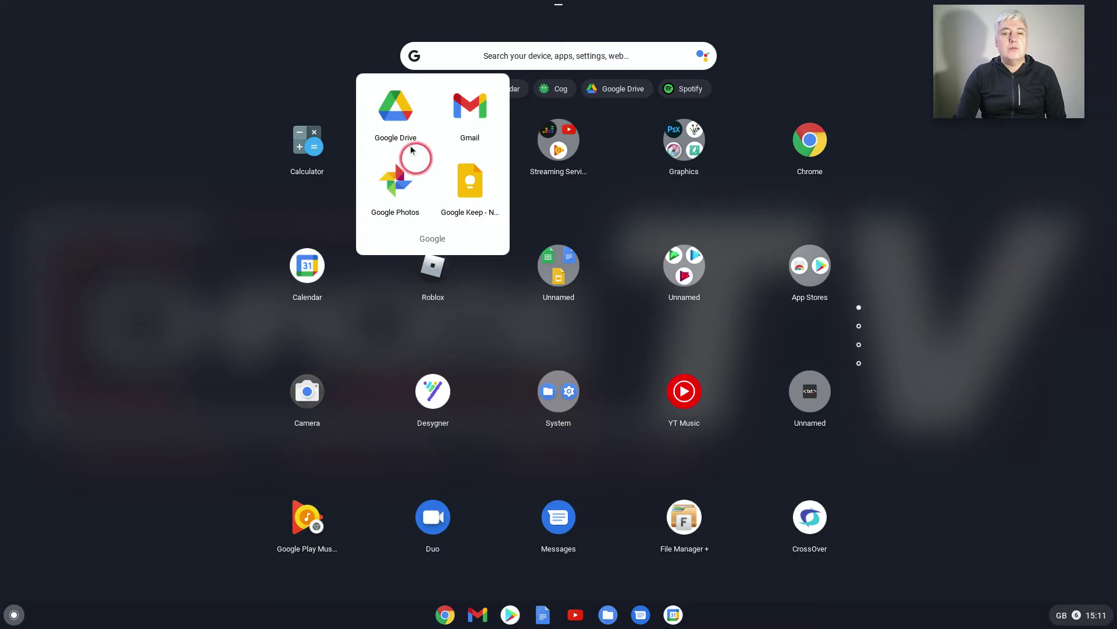
left_click(532, 208)
left_click(677, 155)
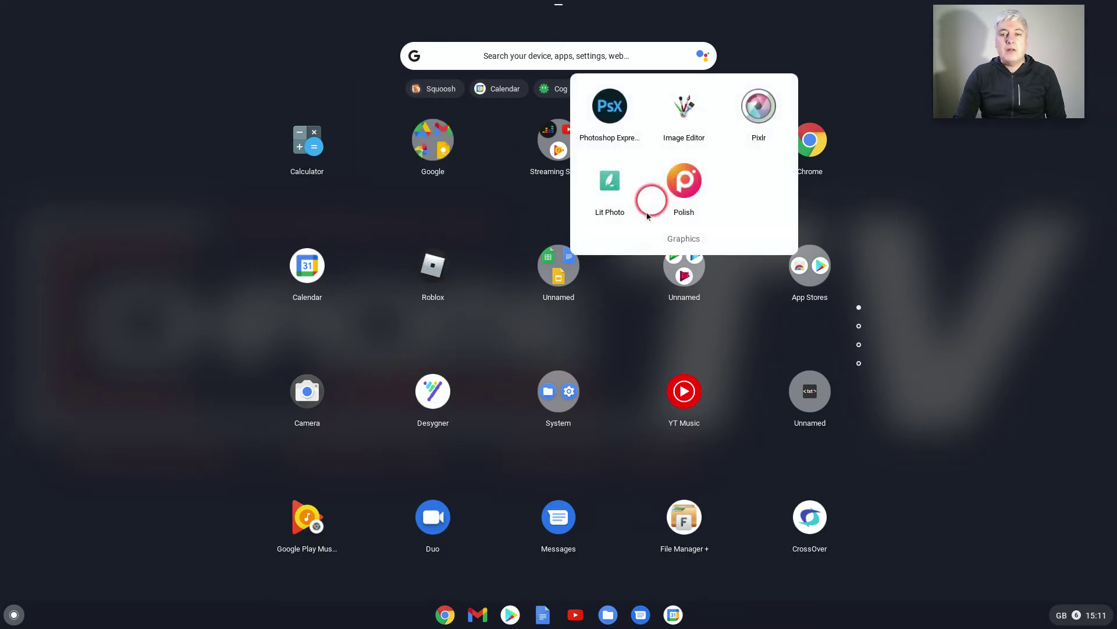
left_click(523, 219)
left_click(574, 180)
left_click(442, 193)
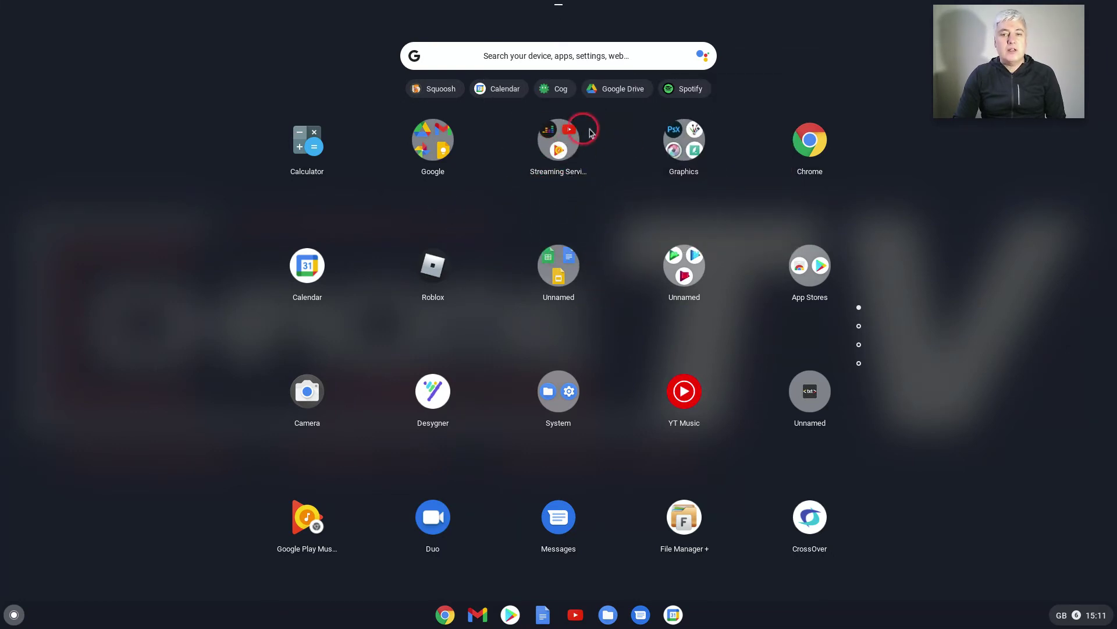
Step: Look over launcher pages 2 and 3, then reopen the full app grid on page 1
scroll(701, 308, "down", 2)
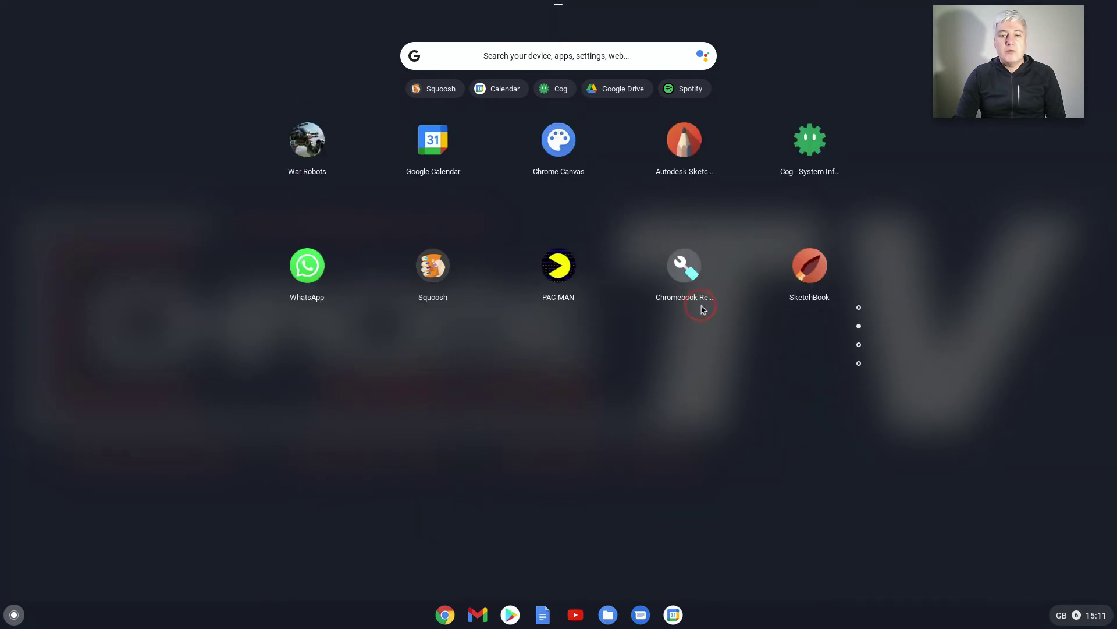
scroll(701, 308, "down", 2)
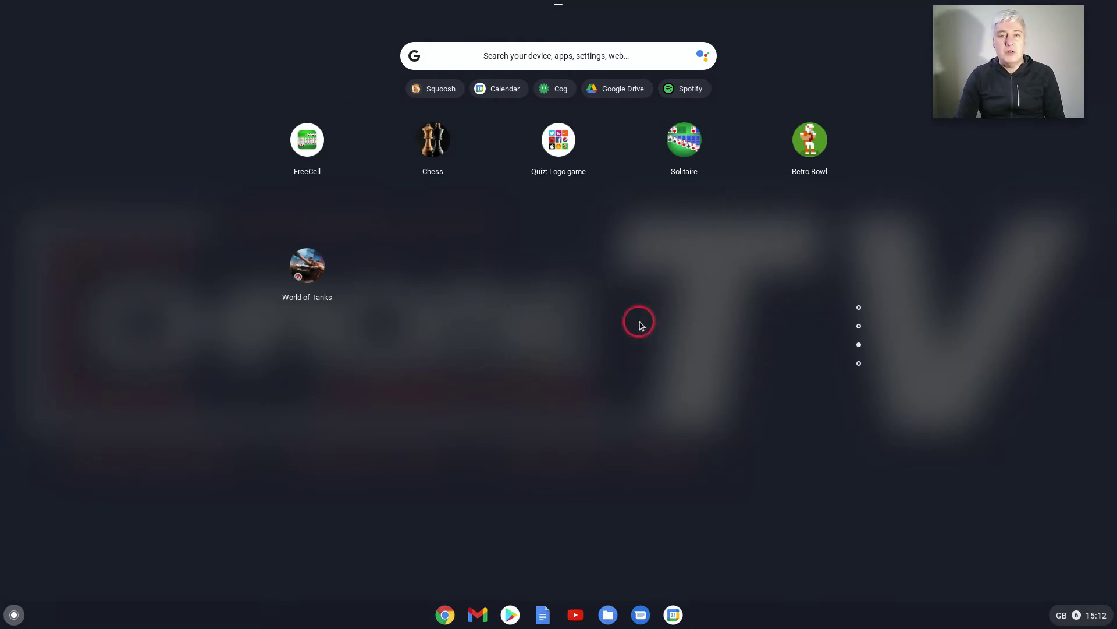
scroll(654, 317, "up", 4)
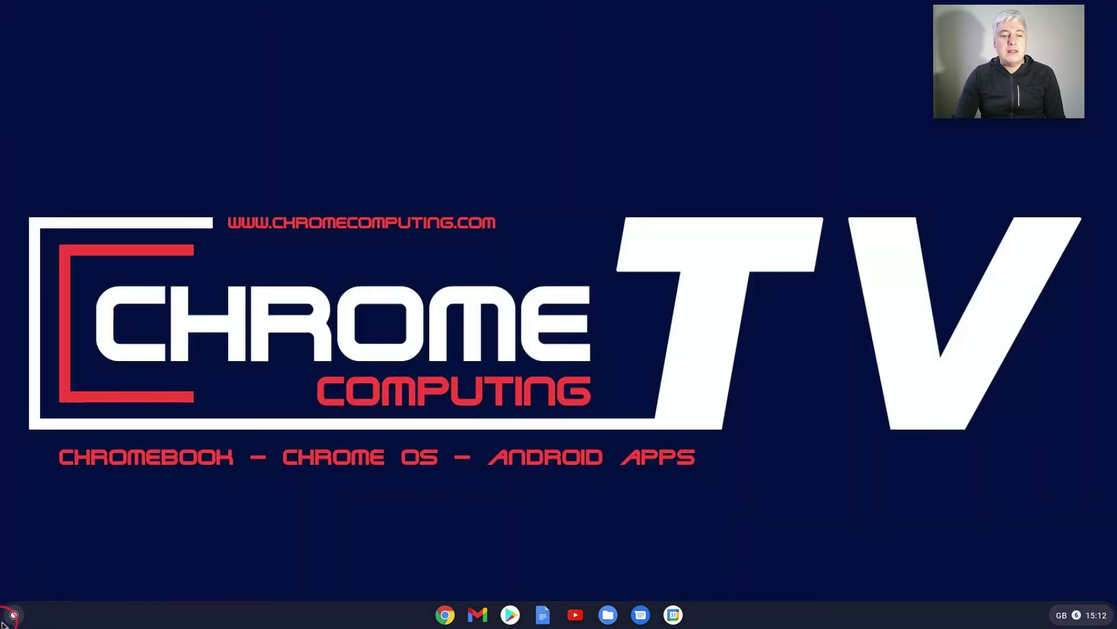
left_click(14, 614)
left_click(559, 491)
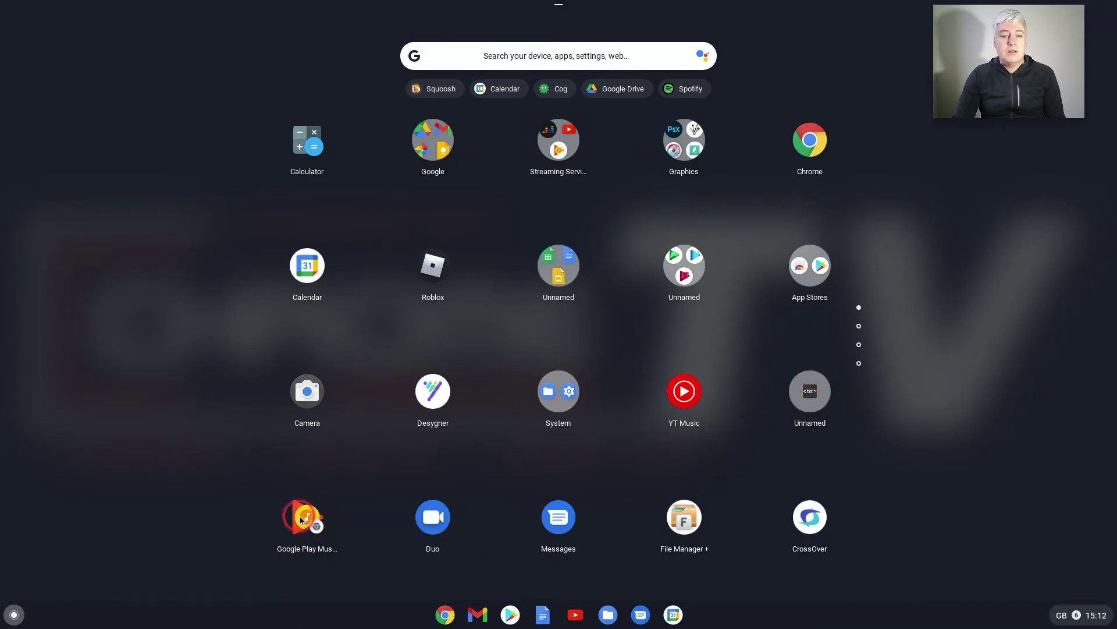
Step: Move Google Play Music and the Unnamed folder up into page one's third row
left_click_drag(304, 522, 804, 391)
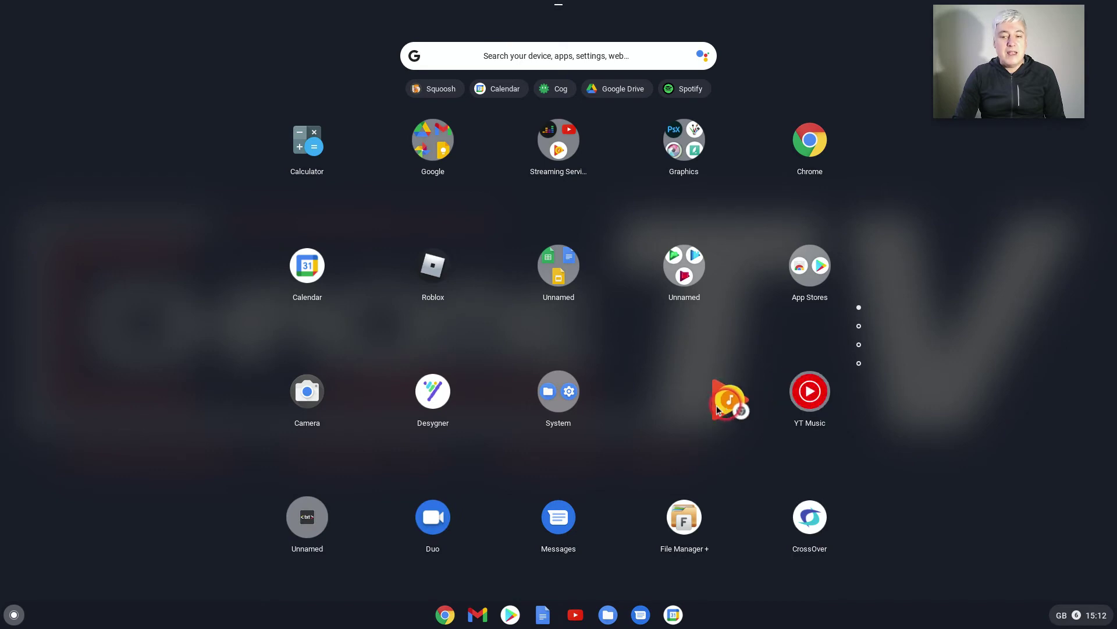
left_click_drag(679, 401, 678, 402)
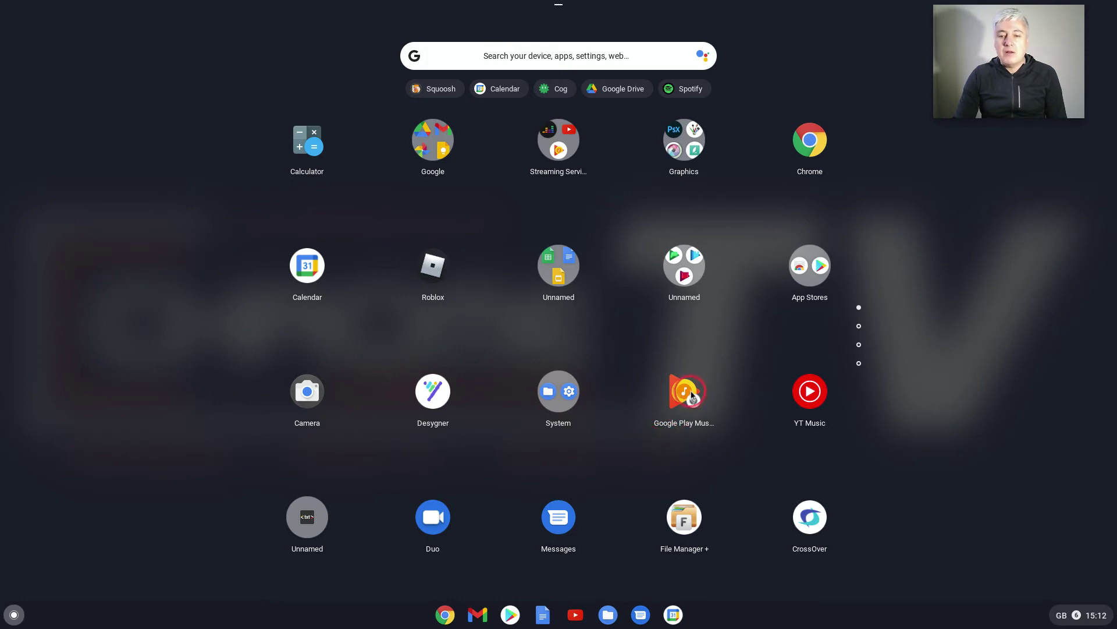
left_click_drag(305, 518, 682, 410)
left_click_drag(809, 394, 684, 393)
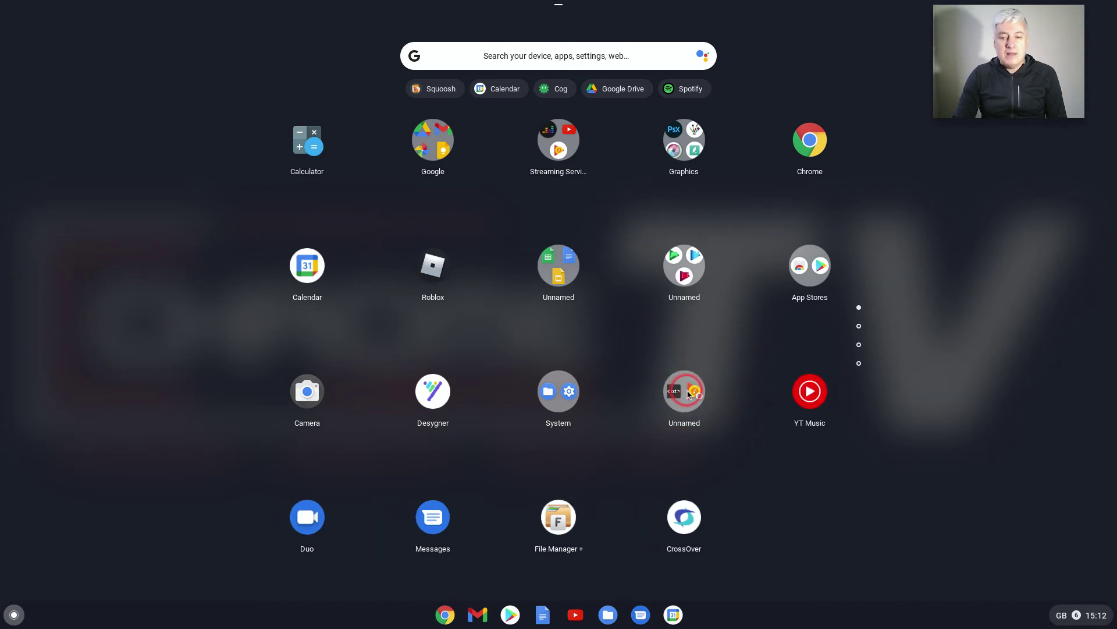
Step: Drag Google Play Music back out of the Unnamed folder, then place Calendar in the top-right slot
left_click(722, 541)
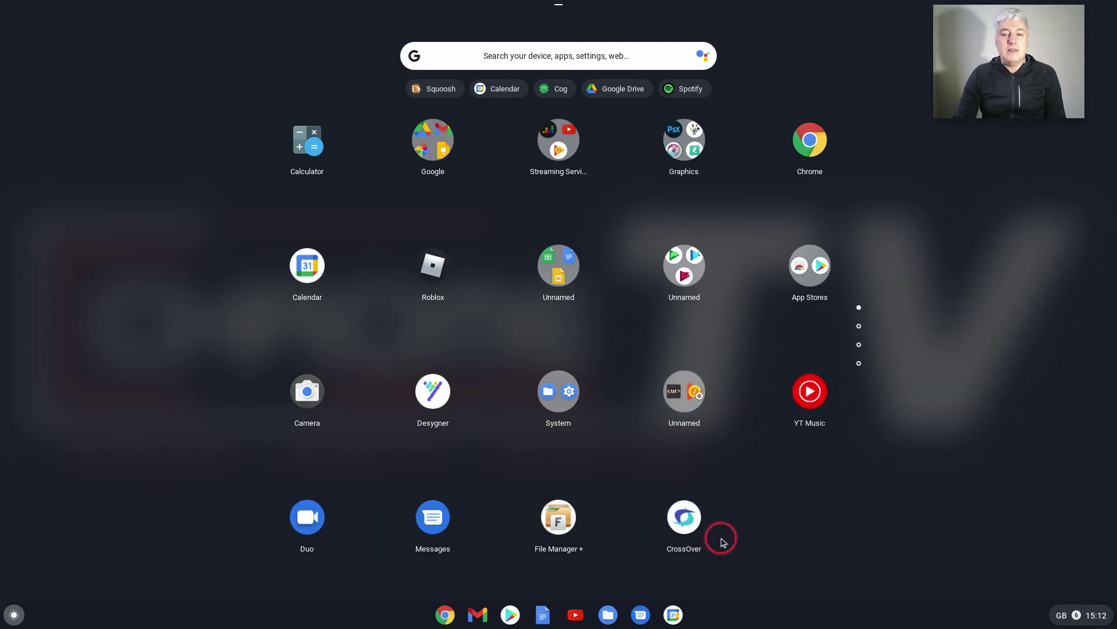
left_click(690, 396)
left_click_drag(724, 372, 809, 517)
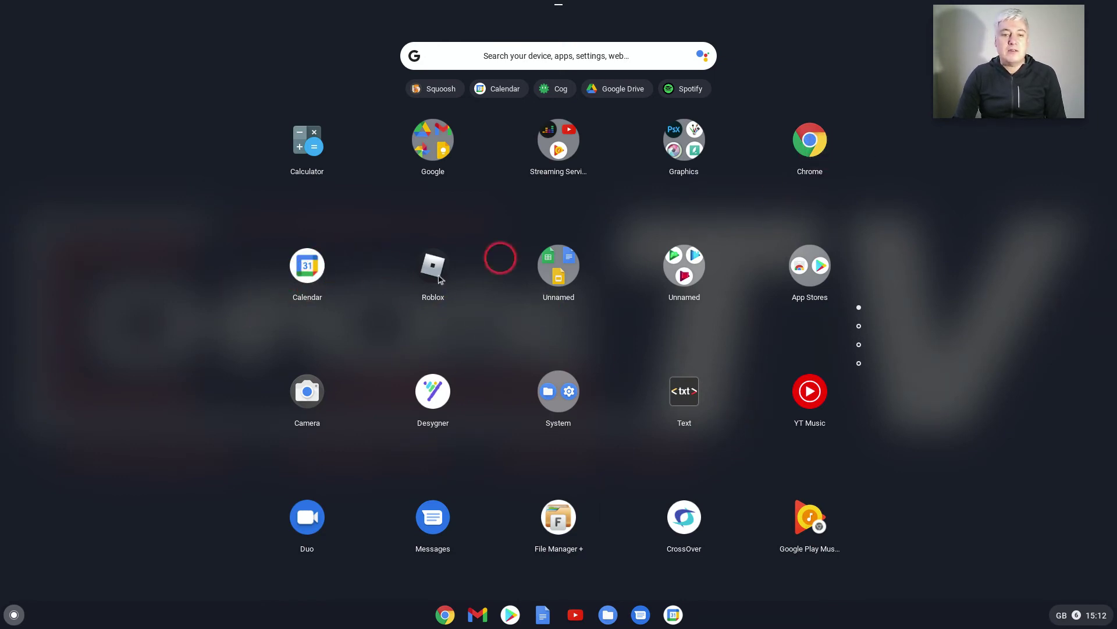
mouse_move(302, 266)
left_mouse_down()
mouse_move(656, 220)
mouse_move(808, 170)
mouse_move(813, 145)
mouse_move(396, 269)
mouse_move(306, 274)
left_mouse_up()
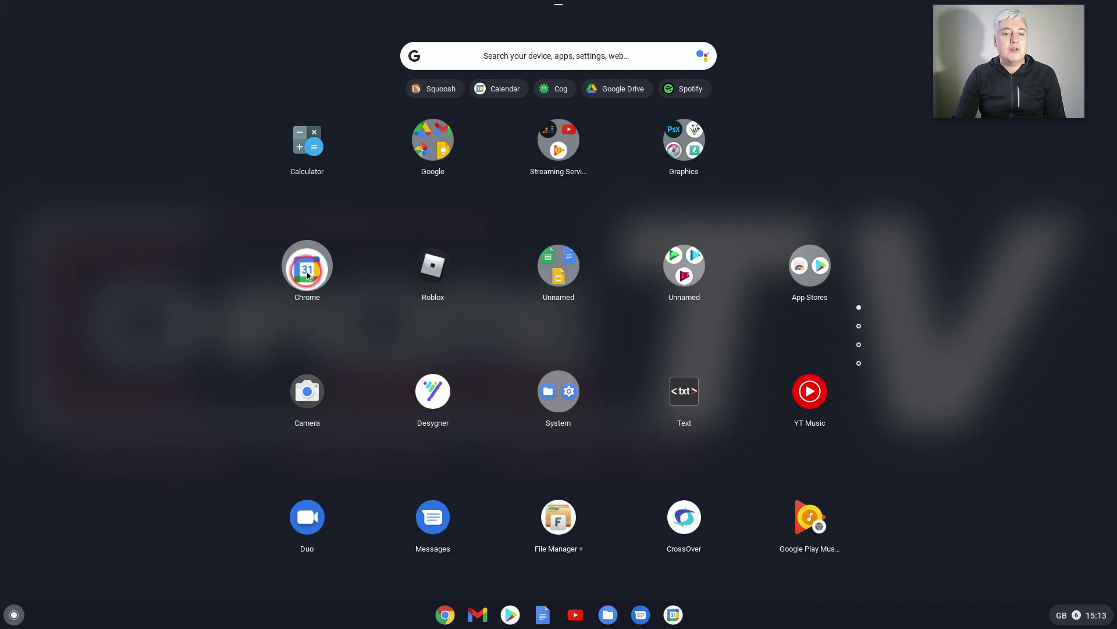
left_click_drag(306, 275, 807, 140)
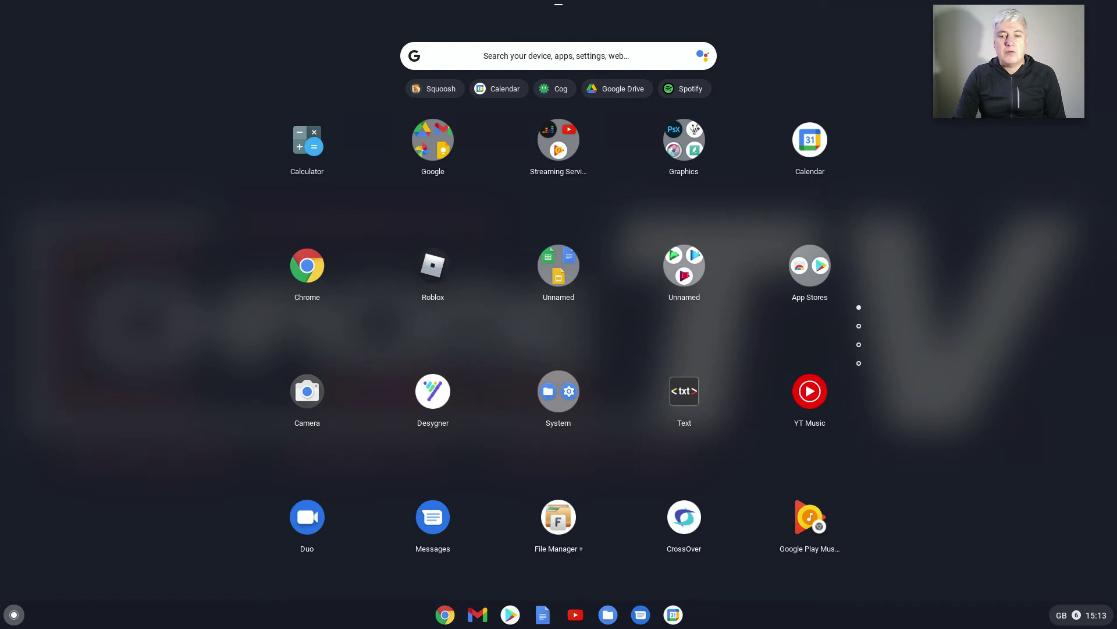
Step: Drop PAC-MAN onto War Robots to form a folder, then launch and close PAC-MAN
scroll(627, 328, "down", 1)
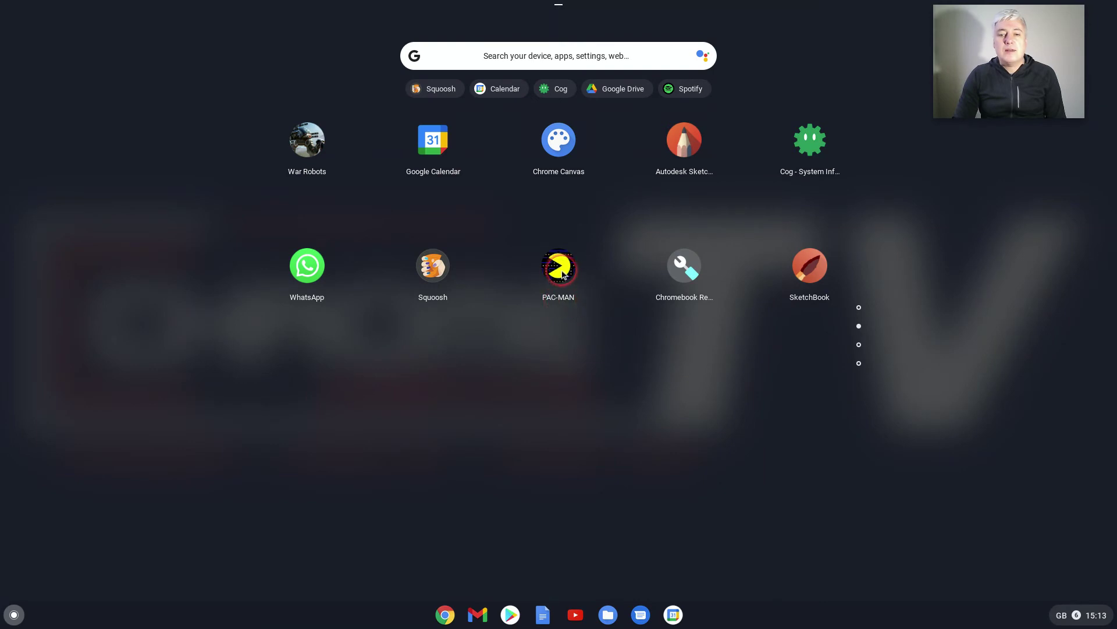
left_click_drag(564, 275, 313, 154)
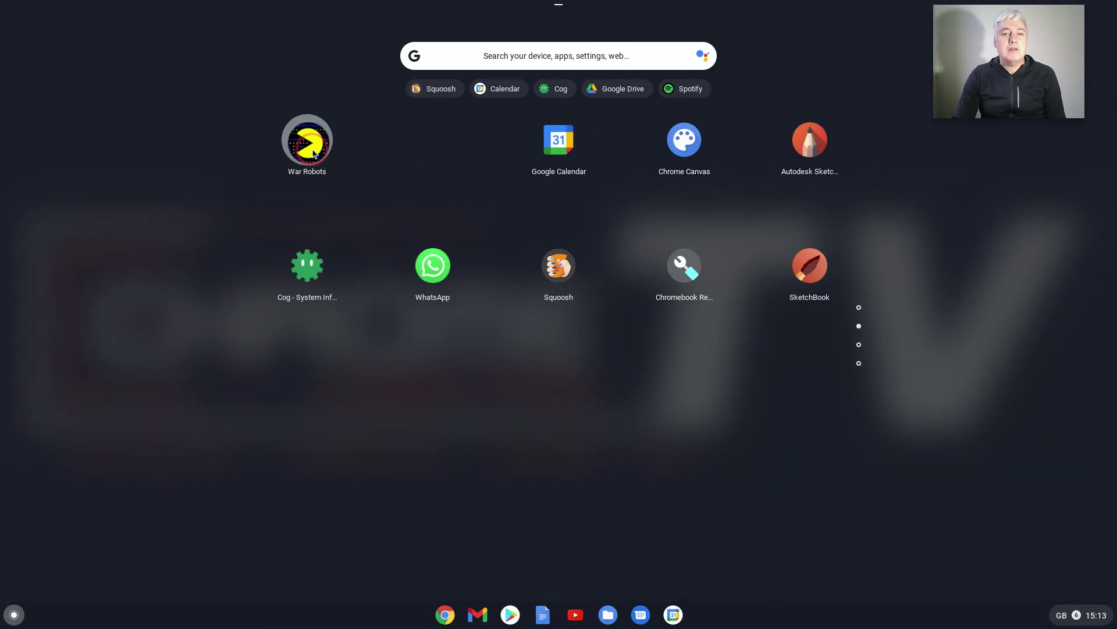
left_click_drag(313, 154, 314, 154)
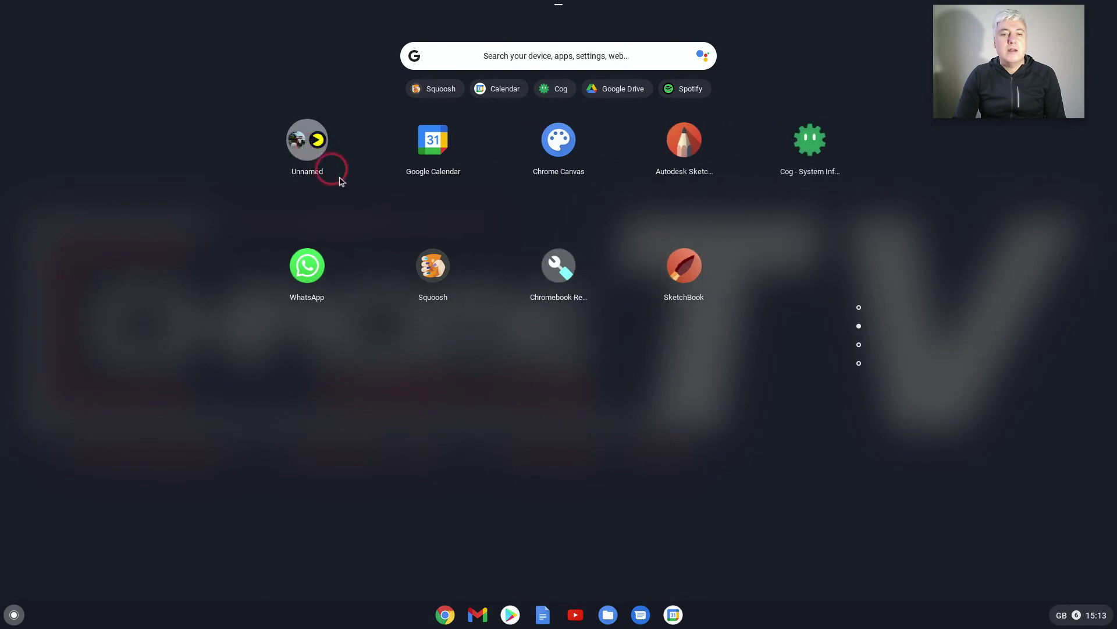
left_click(306, 141)
left_click(342, 156)
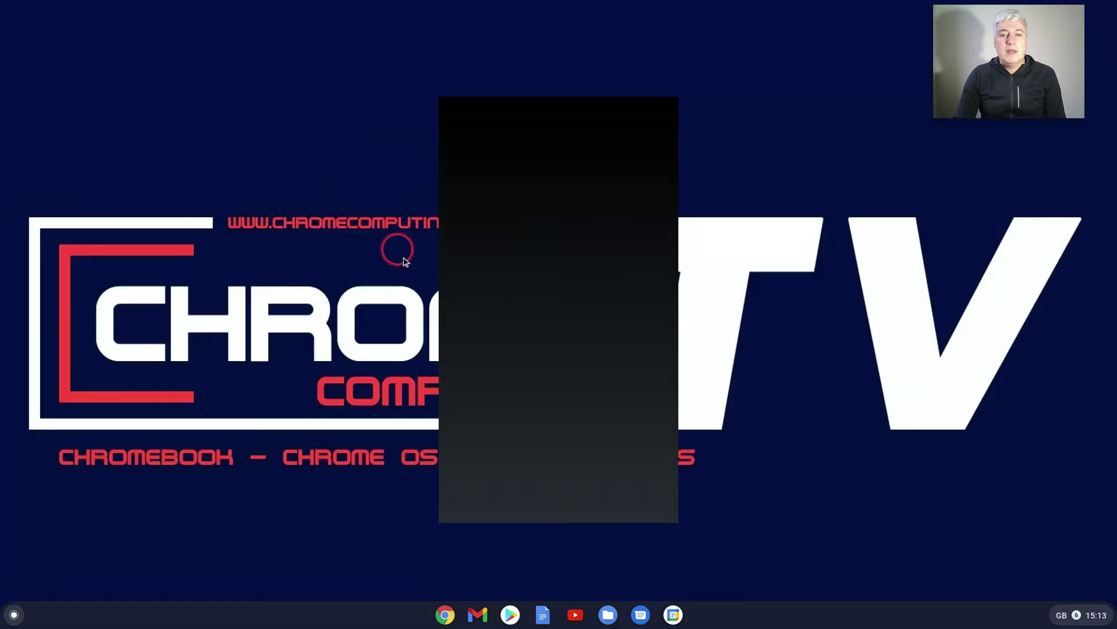
left_click(669, 88)
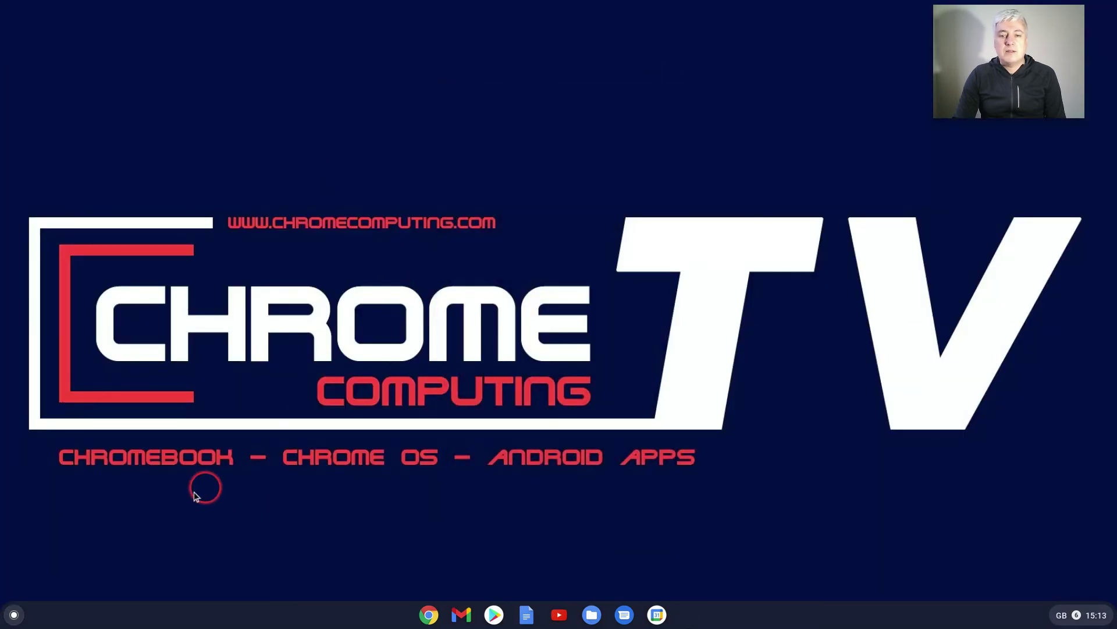
Step: Reopen the full app grid and scroll to page 3 with World of Tanks
left_click(13, 614)
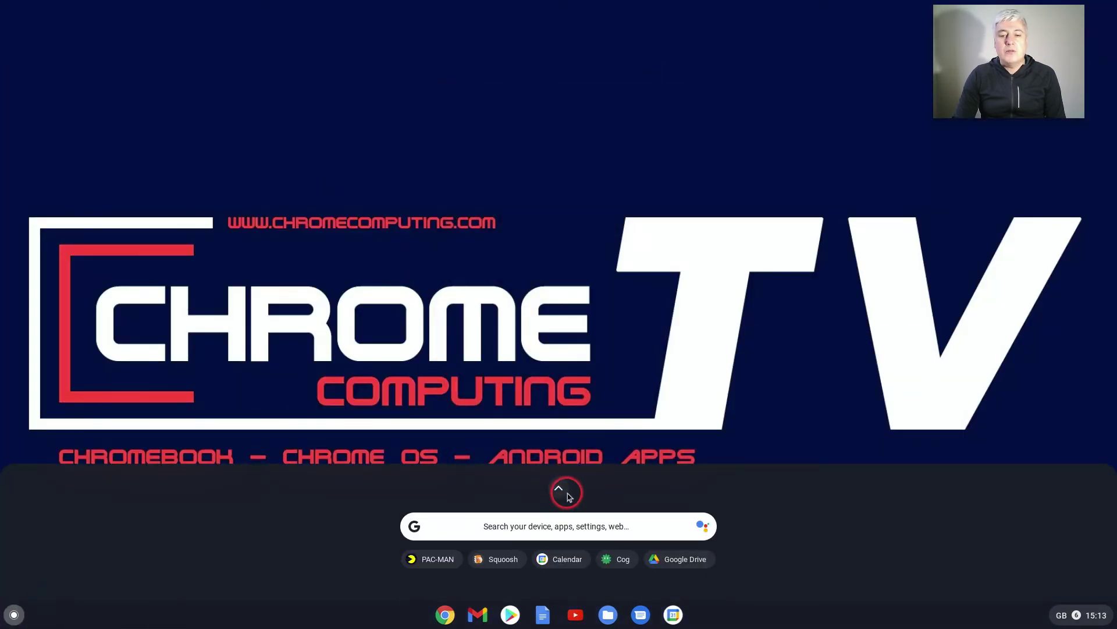
left_click(561, 489)
scroll(543, 259, "down", 3)
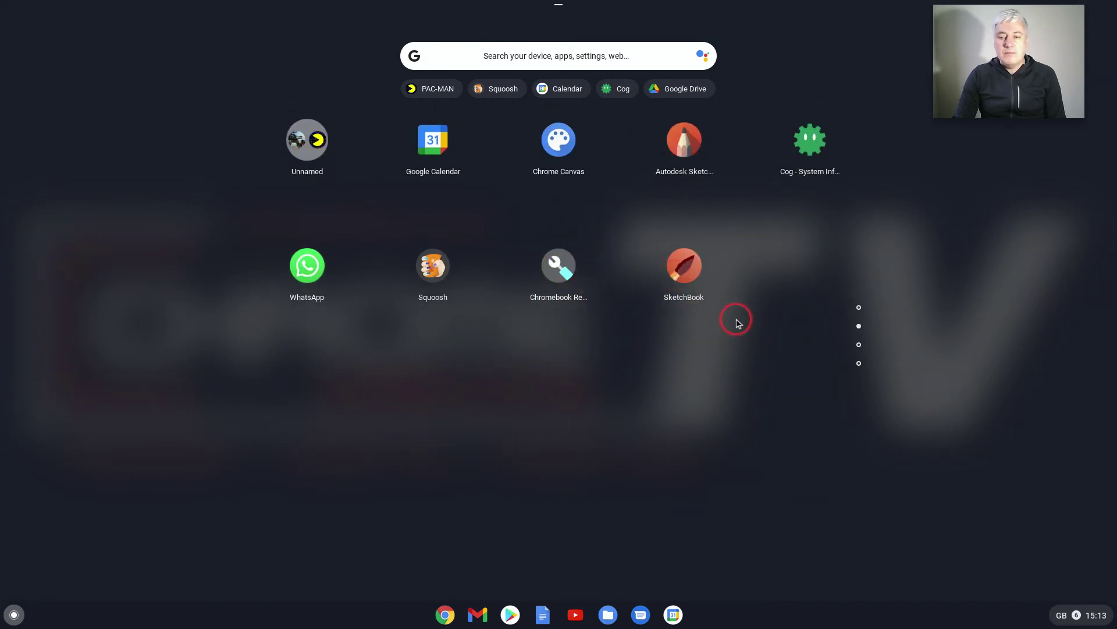
scroll(741, 323, "down", 2)
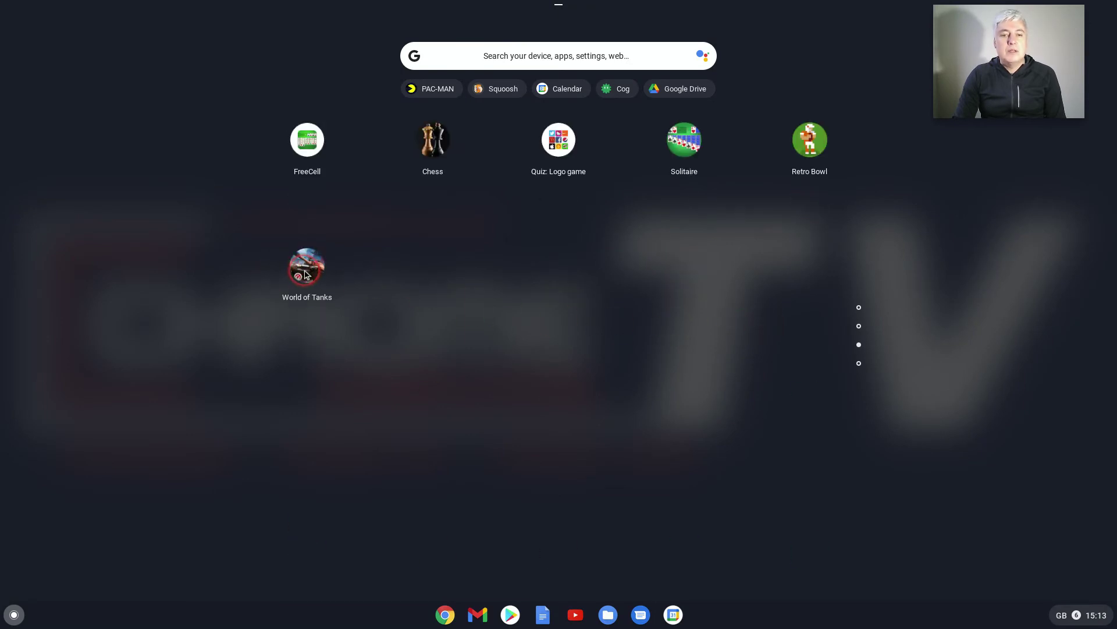
Step: Drop World of Tanks into the game folder and move the folder to page one beside Chrome
left_click_drag(305, 274, 313, 156)
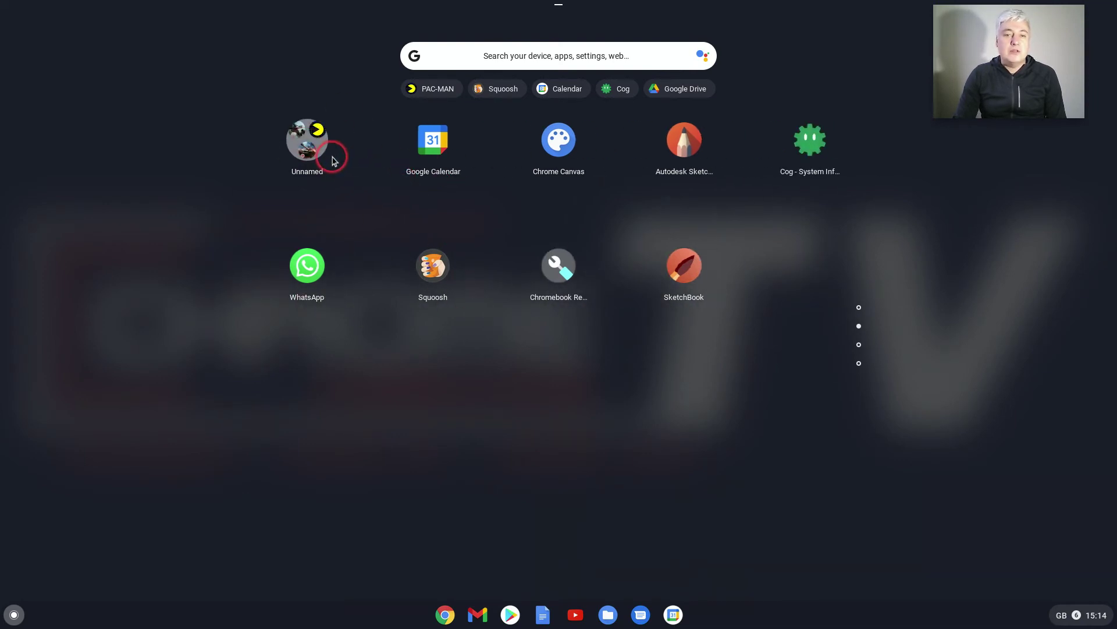
left_click_drag(312, 152, 420, 281)
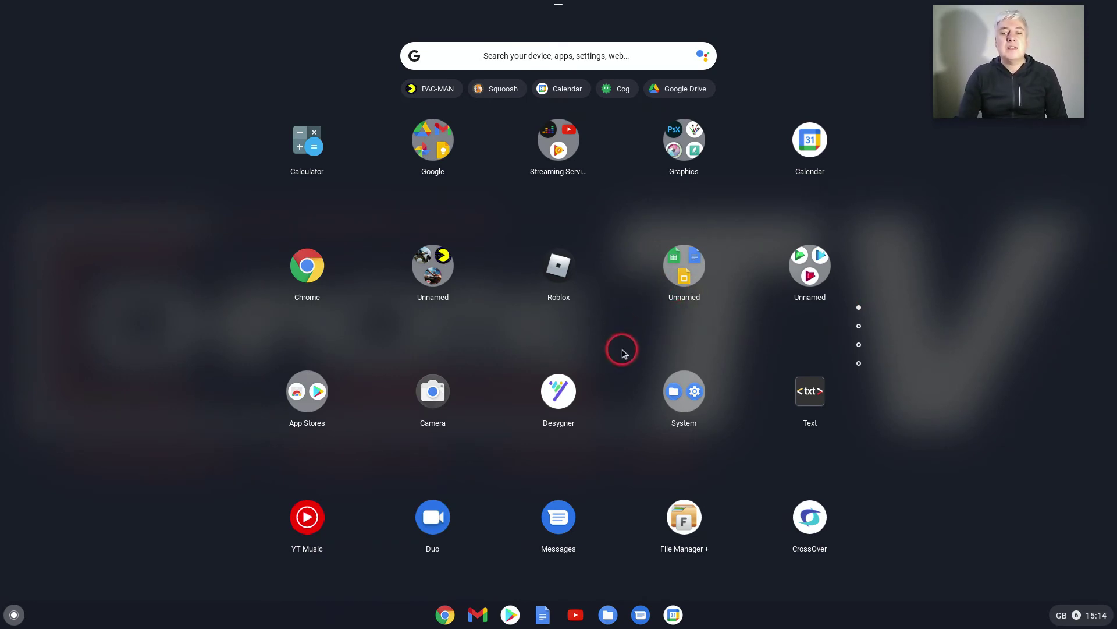
scroll(625, 350, "down", 10)
scroll(624, 353, "down", 3)
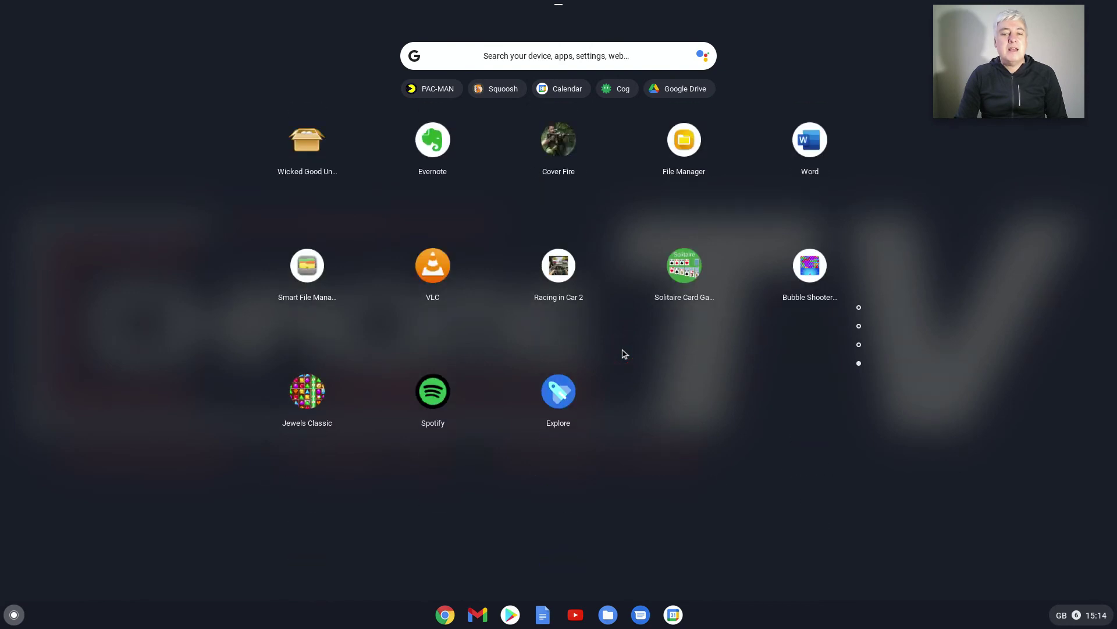
scroll(625, 358, "up", 5)
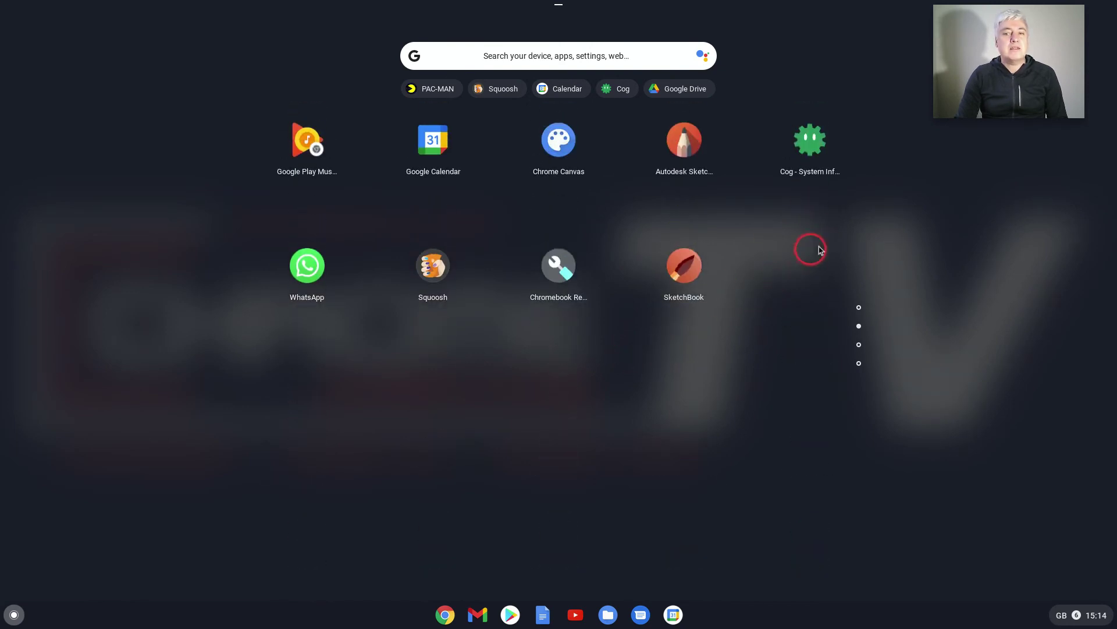
scroll(716, 407, "up", 1)
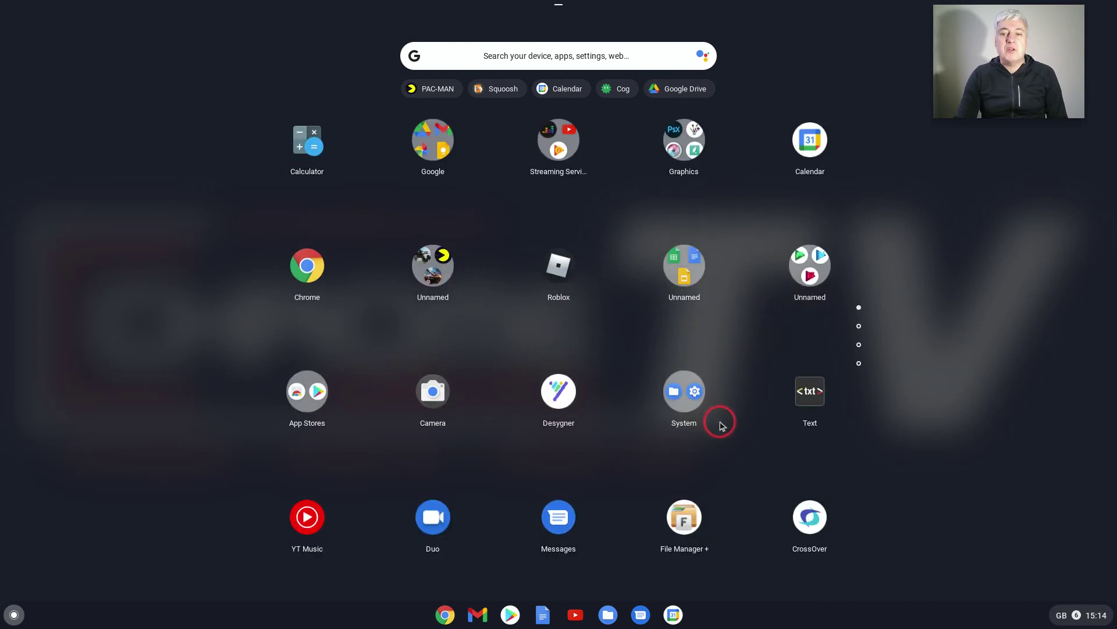
scroll(739, 434, "down", 1)
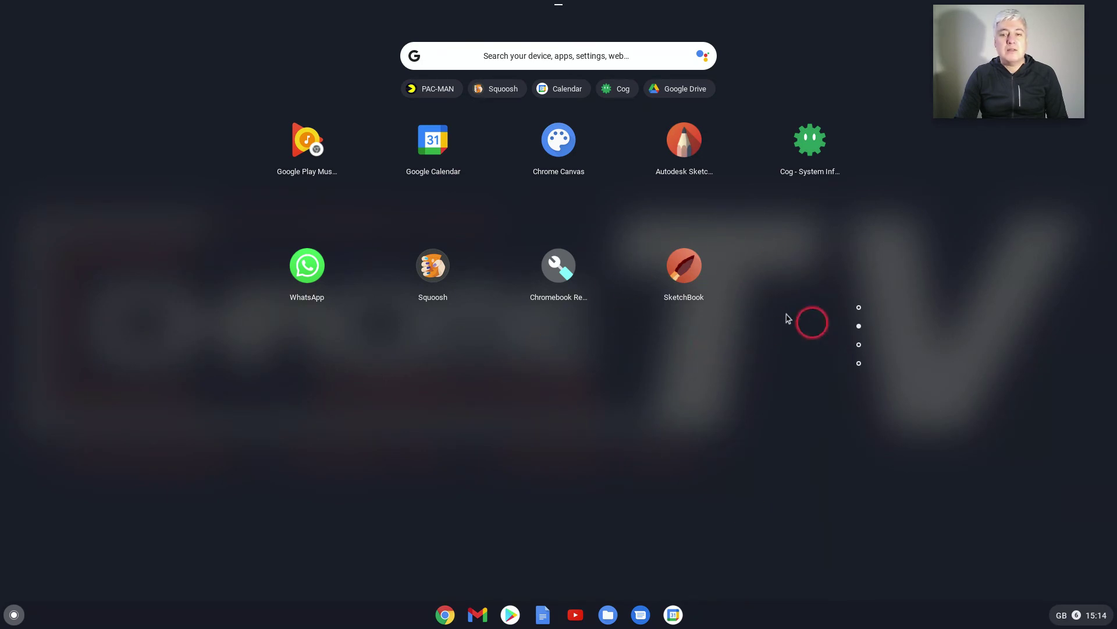
scroll(661, 379, "up", 1)
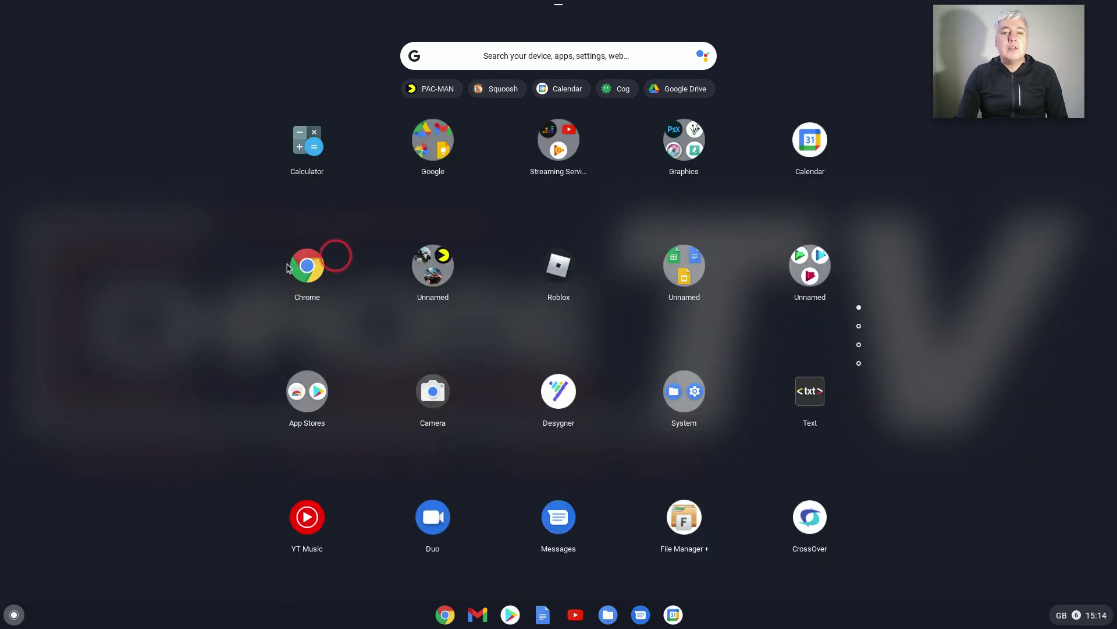
Step: Name the Unnamed game folder 'Games' and close it
left_click(443, 305)
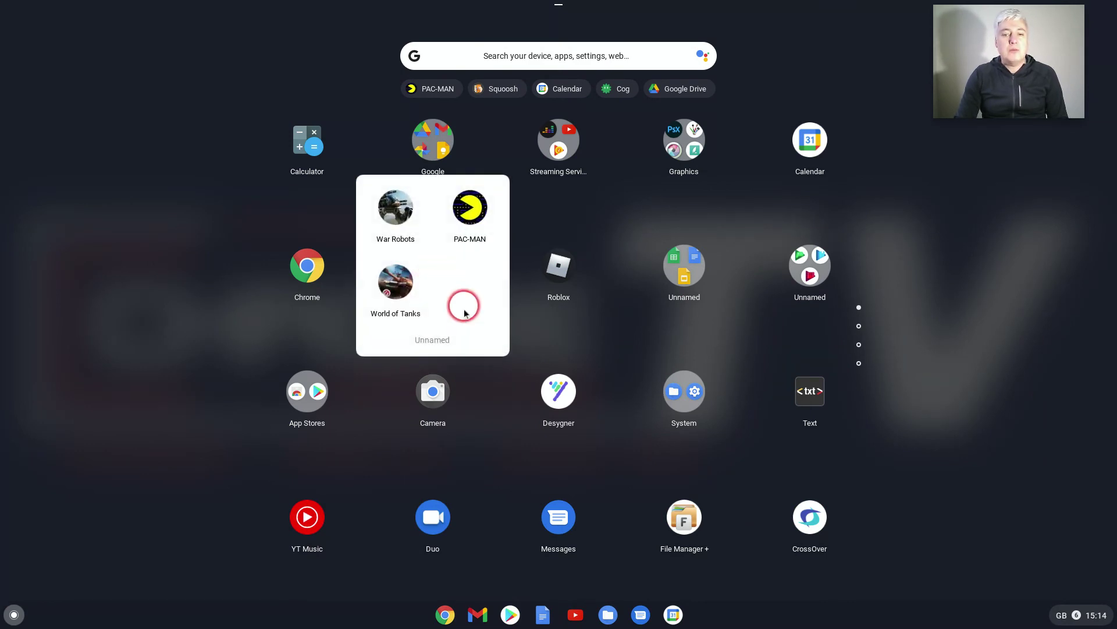
left_click(434, 339)
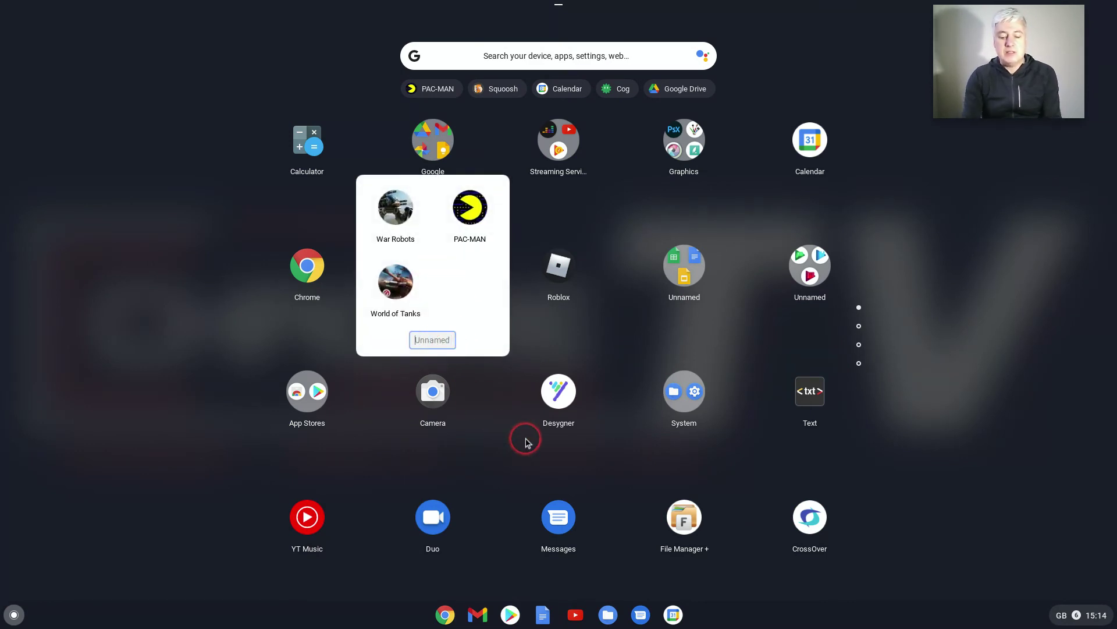
type("Games")
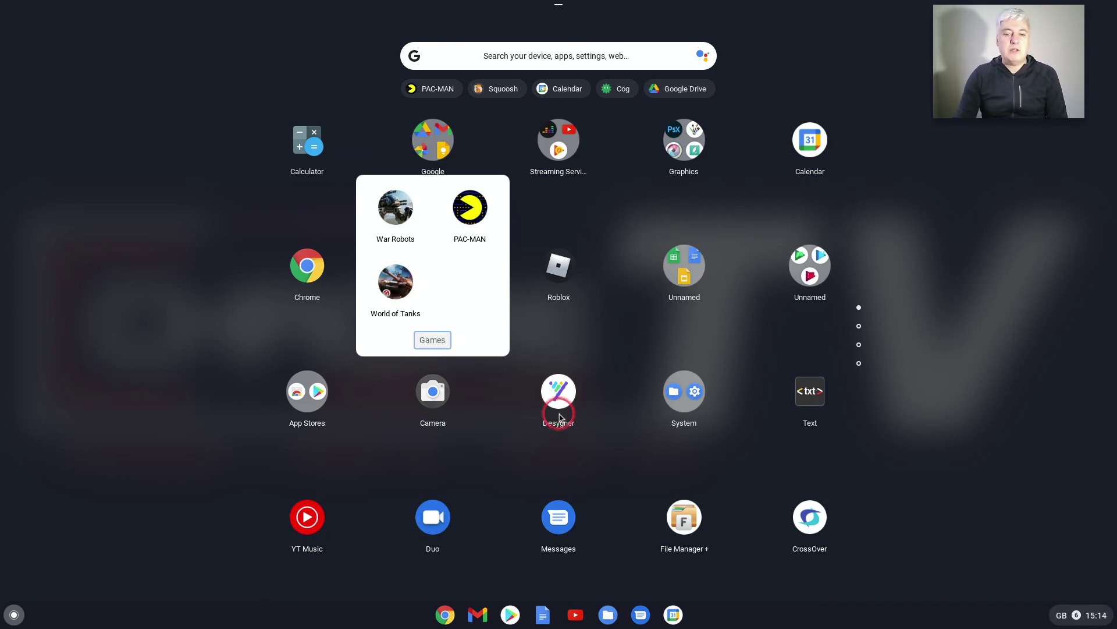
left_click(536, 324)
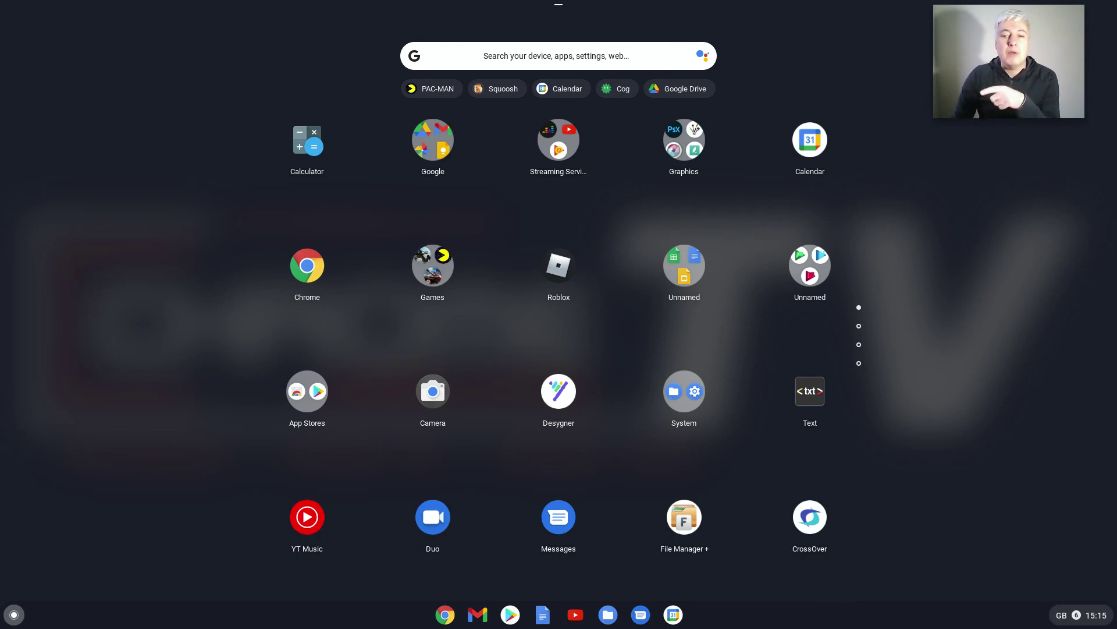
Step: Preview merging SketchBook with Cog and YT Music with Text, leaving both unmerged
scroll(670, 381, "down", 2)
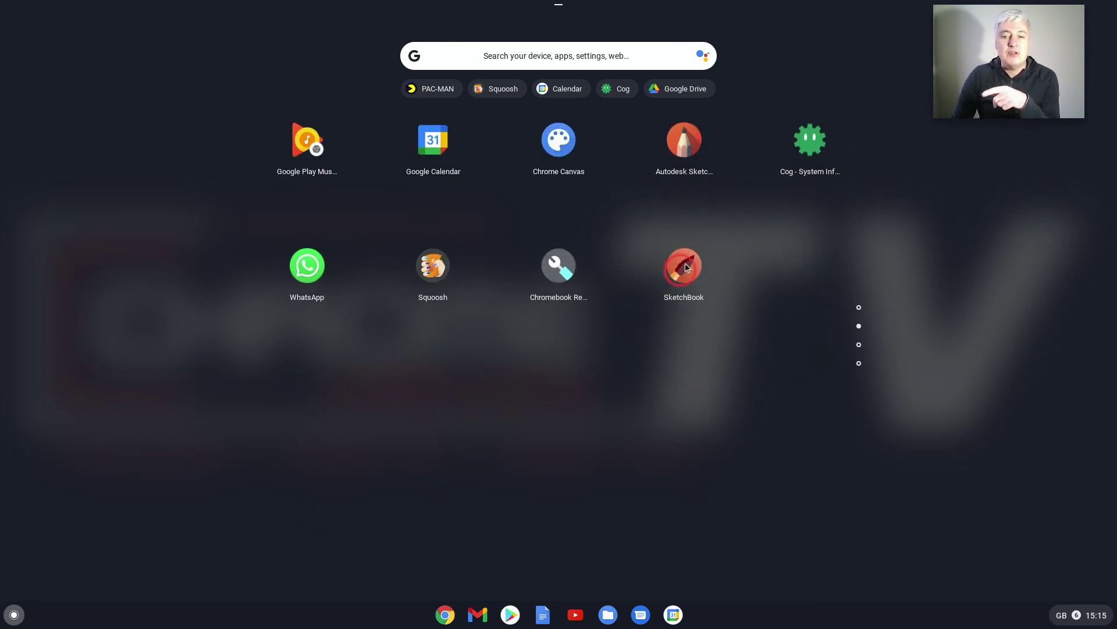
mouse_move(685, 274)
left_mouse_down()
mouse_move(759, 220)
mouse_move(816, 148)
mouse_move(636, 270)
left_mouse_up()
mouse_move(308, 274)
left_mouse_down()
mouse_move(814, 146)
mouse_move(748, 187)
mouse_move(312, 268)
left_mouse_up()
scroll(571, 392, "up", 2)
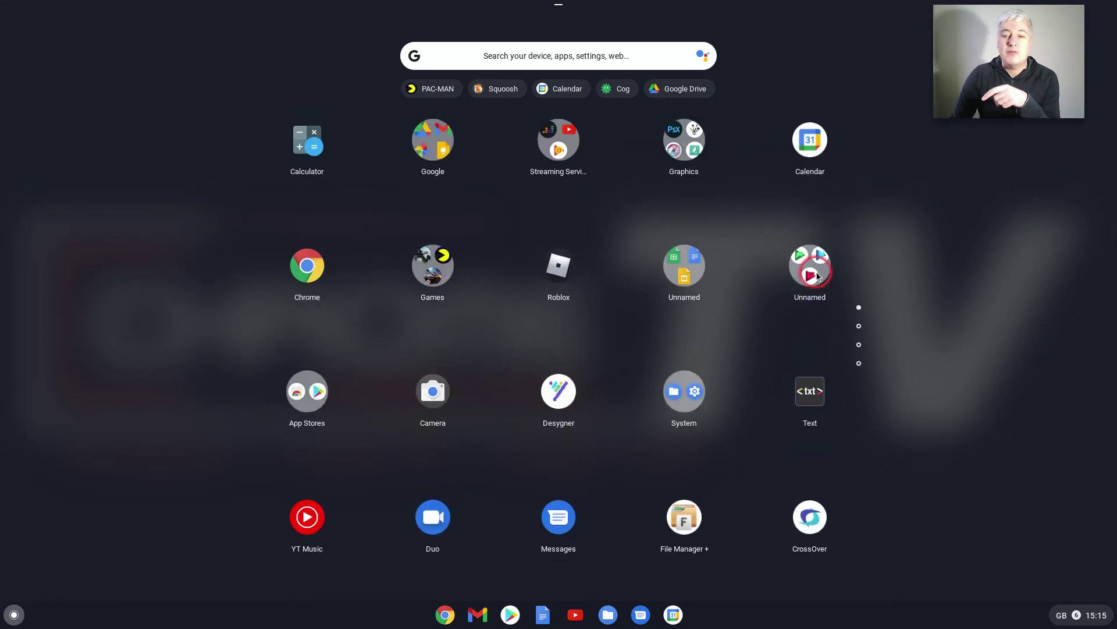
mouse_move(313, 532)
left_mouse_down()
mouse_move(515, 454)
mouse_move(809, 401)
mouse_move(302, 515)
left_mouse_up()
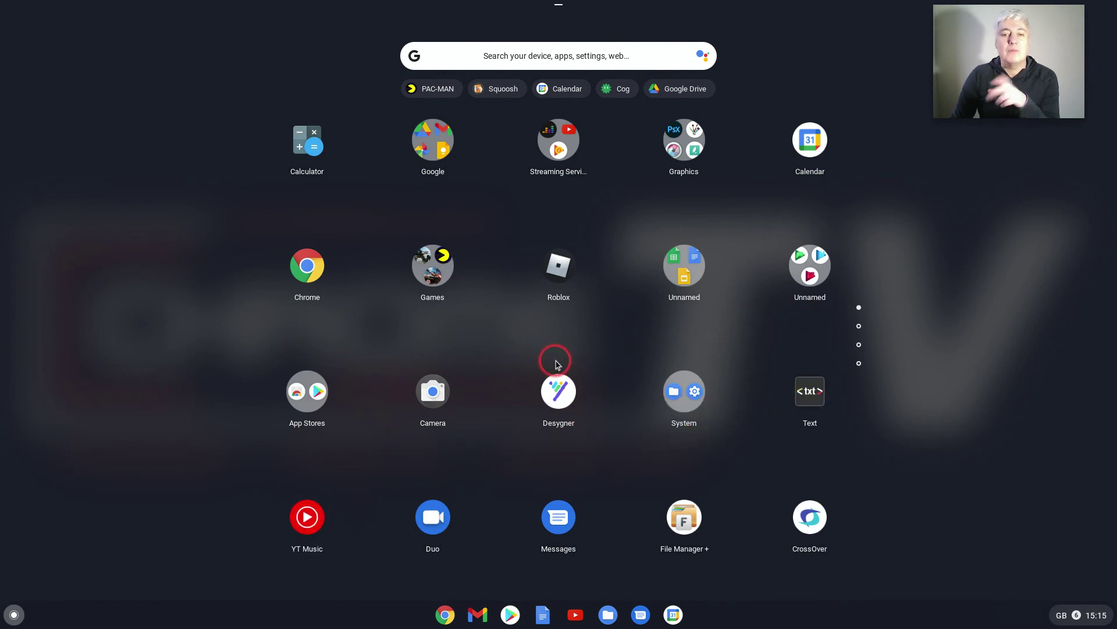